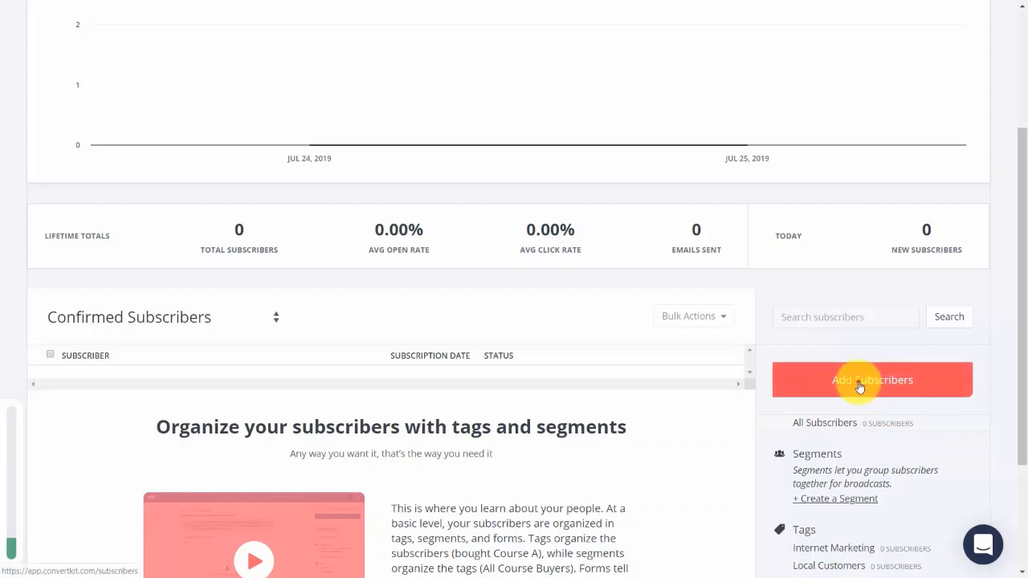
# Create a subscriber tag named "Video Tutorials Live" and save it.
pyautogui.click(861, 389)
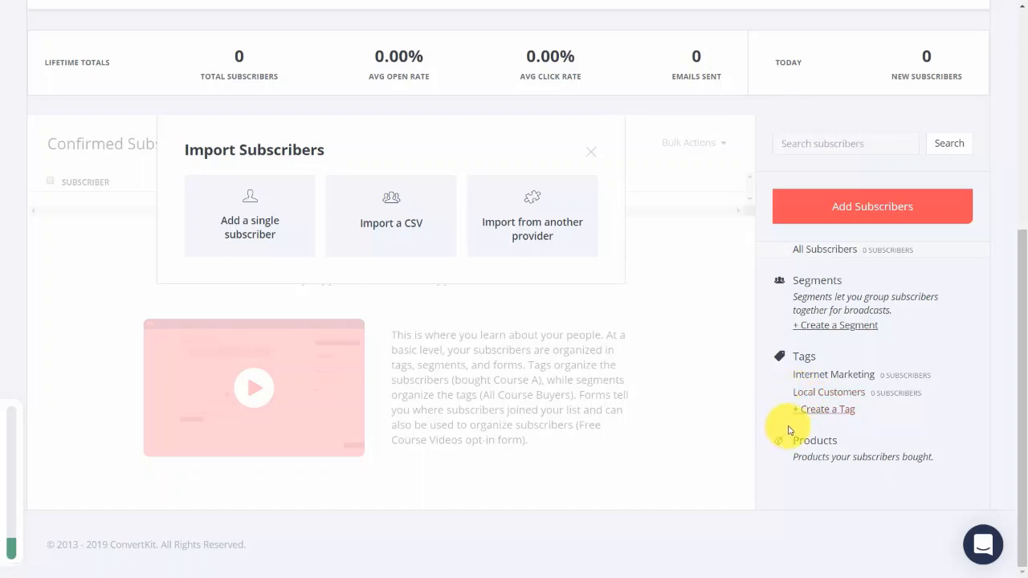
pyautogui.click(828, 412)
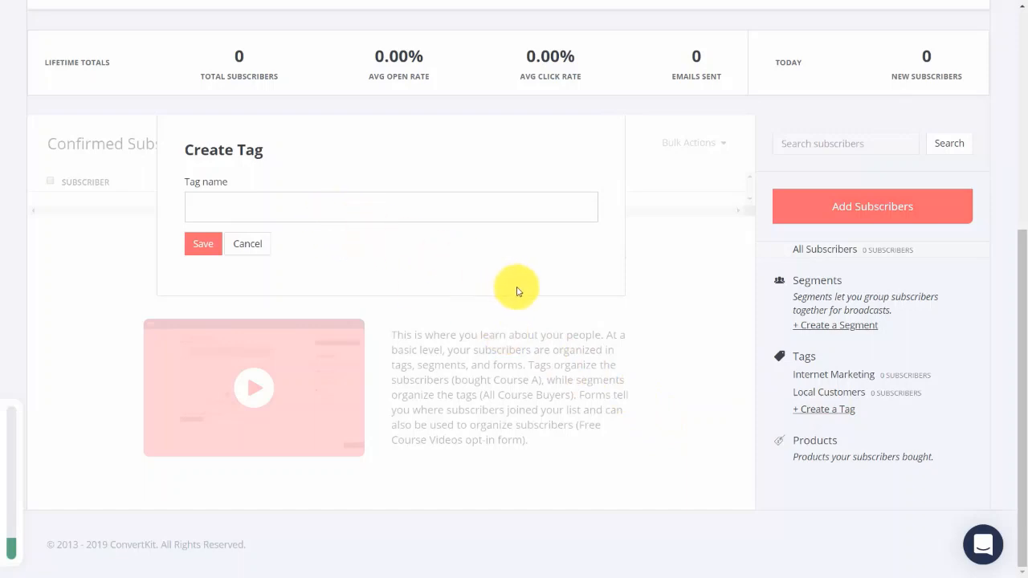
pyautogui.write('Video Tutorials Live')
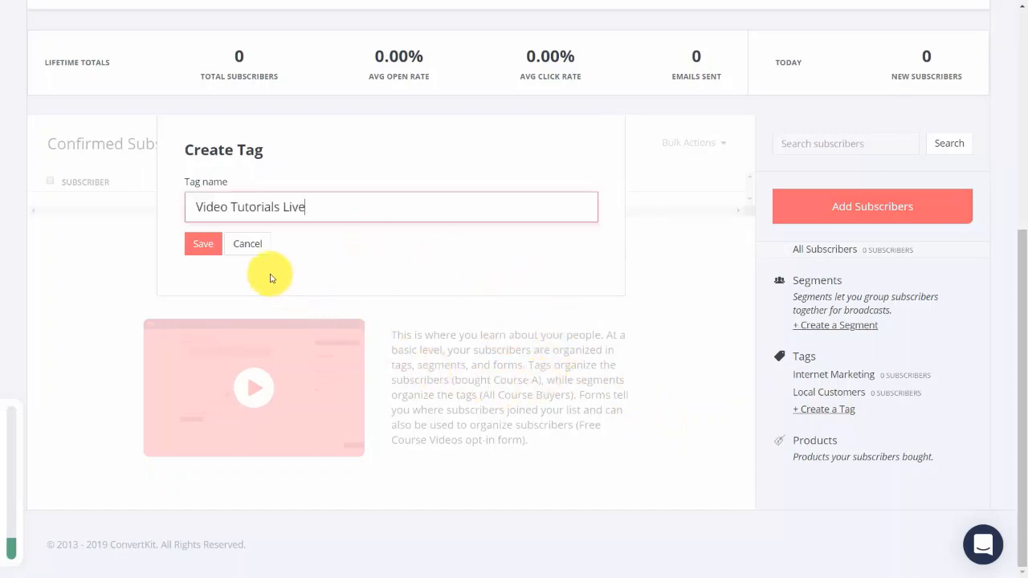
pyautogui.click(207, 251)
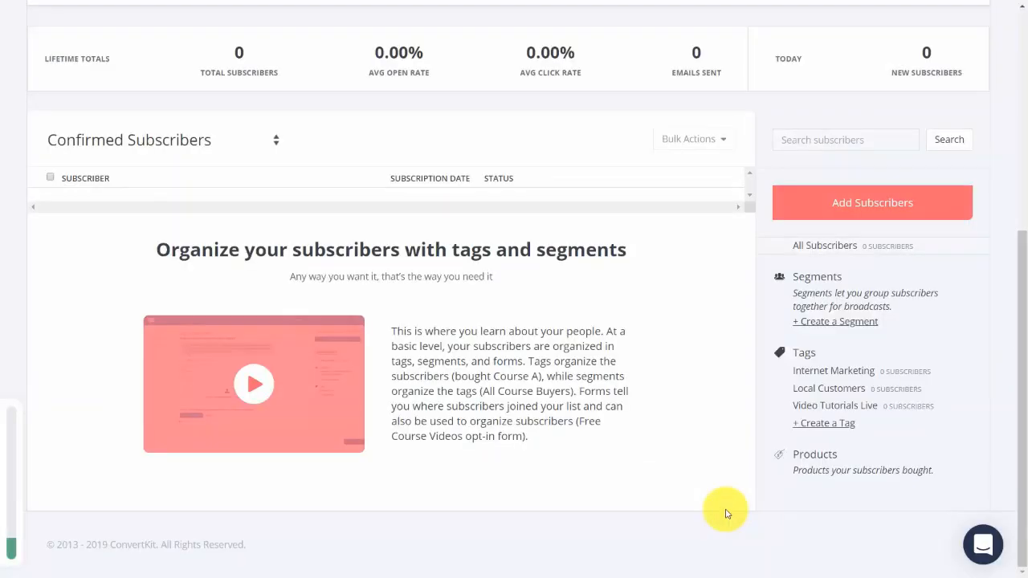
# Create another subscriber tag named "Video Tutorials Recorded" and save it.
pyautogui.click(821, 426)
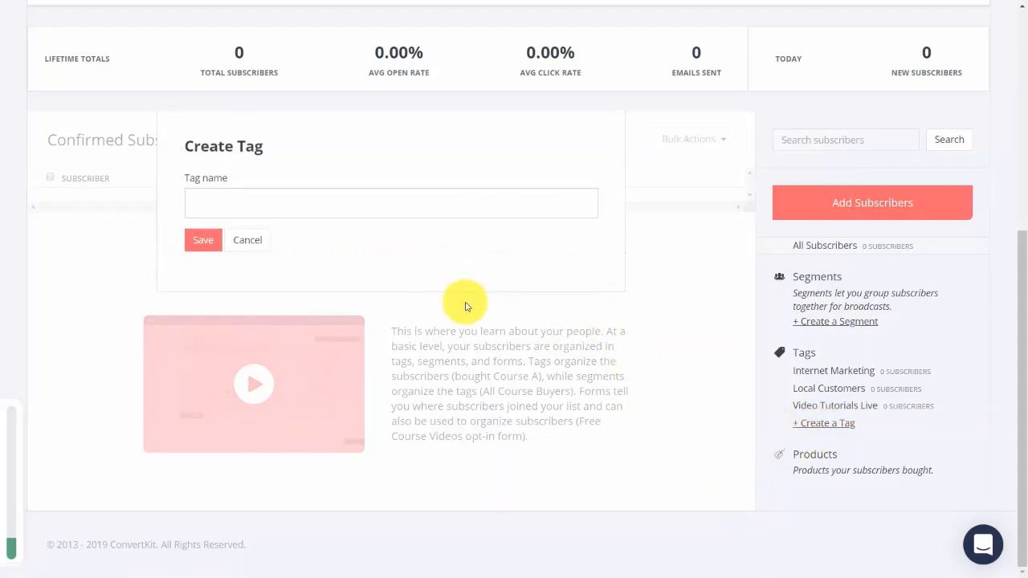
pyautogui.write('Video Tutorials Recorded')
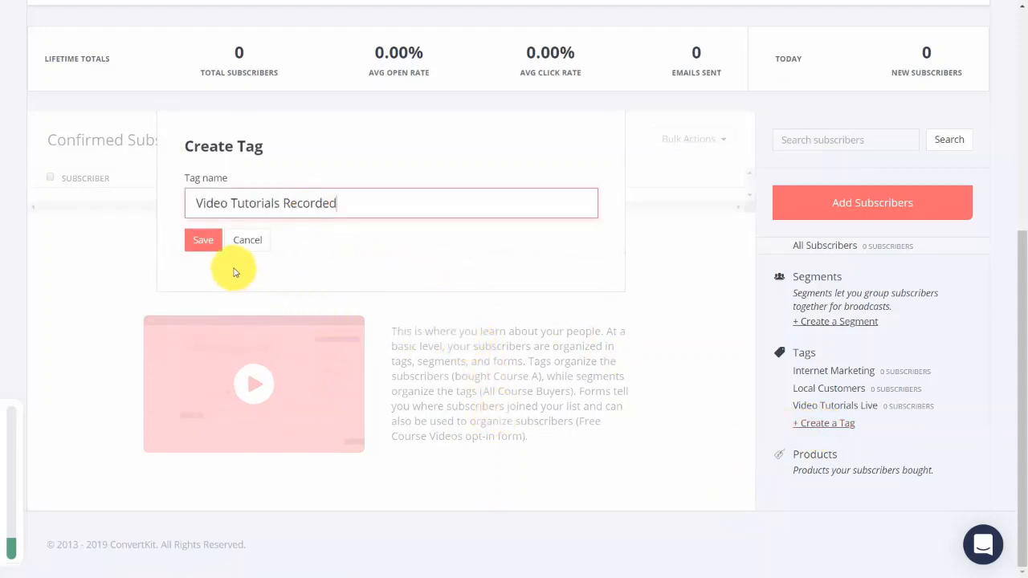
pyautogui.click(201, 241)
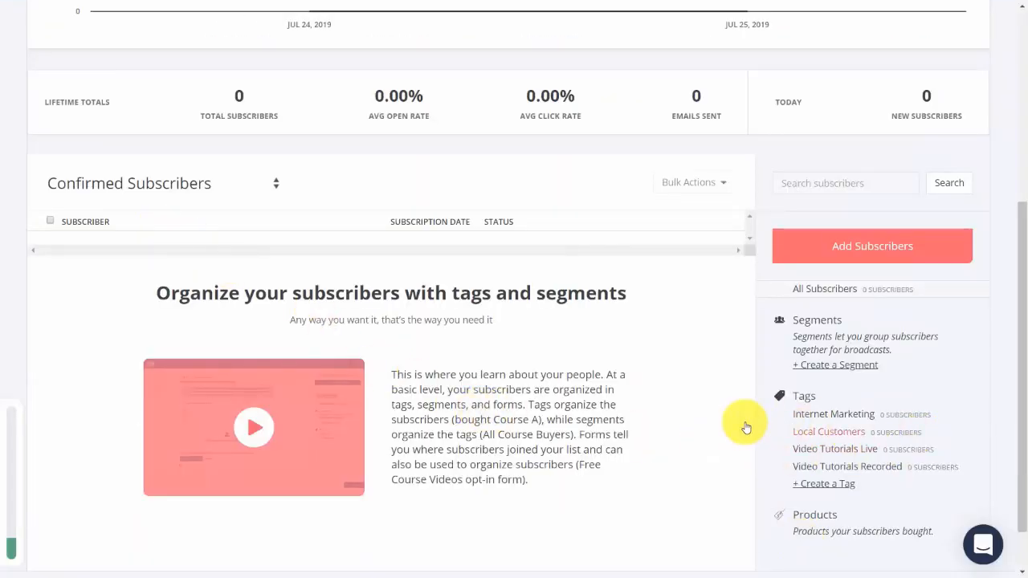
# Create a segment named "Video Tutorials" that matches subscribers with the Video Tutorials Live or Video Tutorials Recorded tag.
pyautogui.click(848, 367)
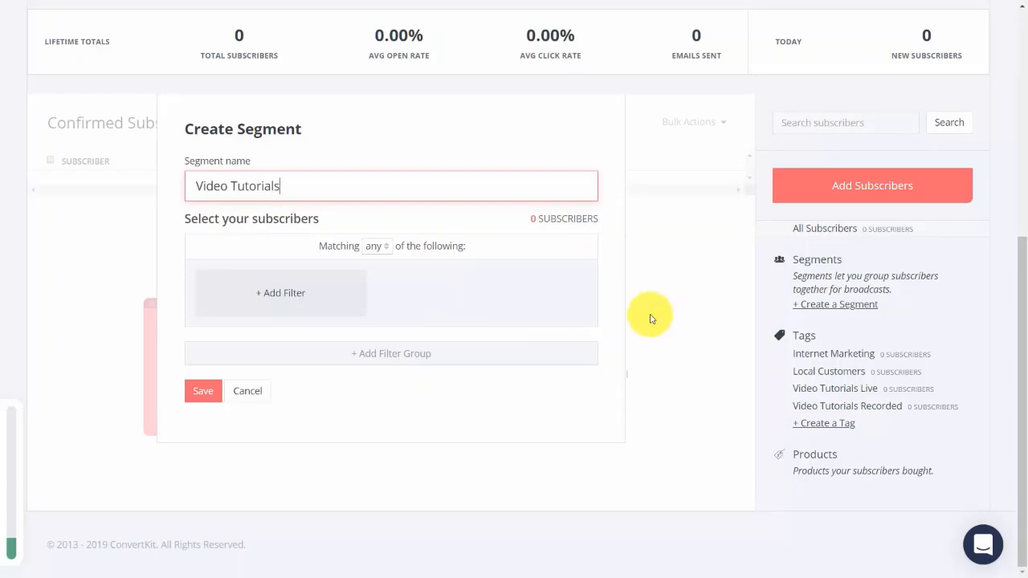
pyautogui.click(283, 295)
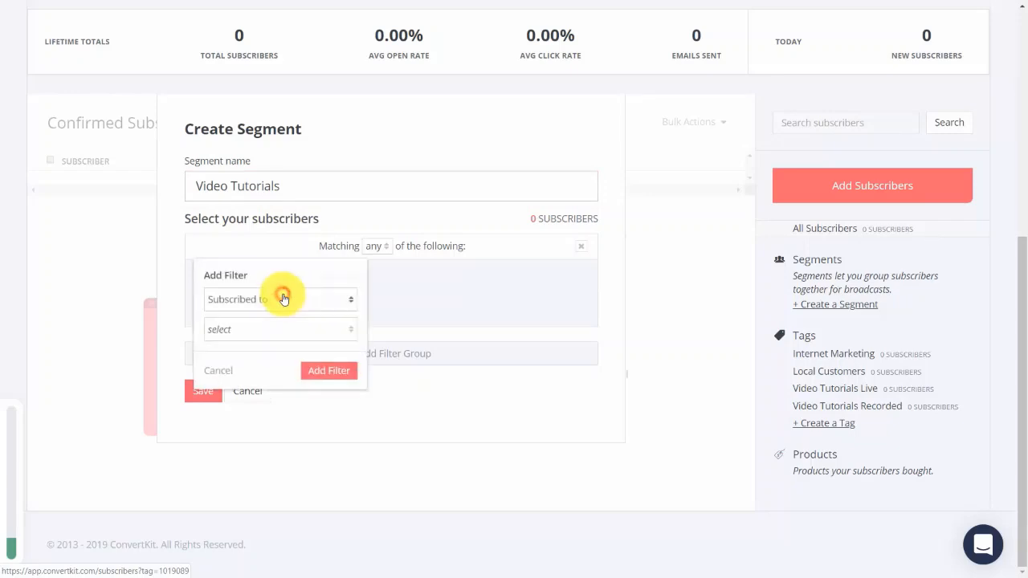
pyautogui.click(336, 329)
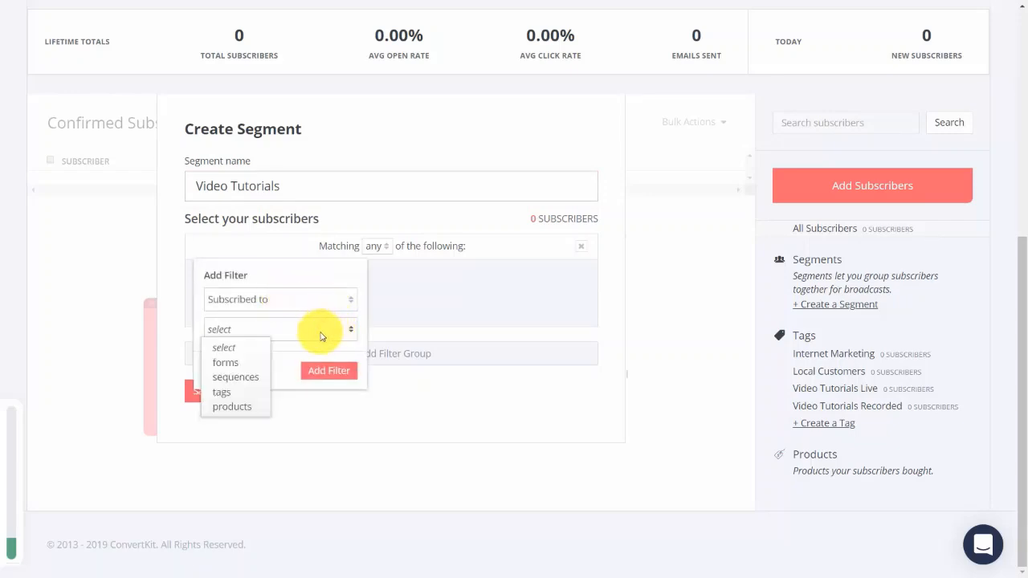
pyautogui.click(218, 392)
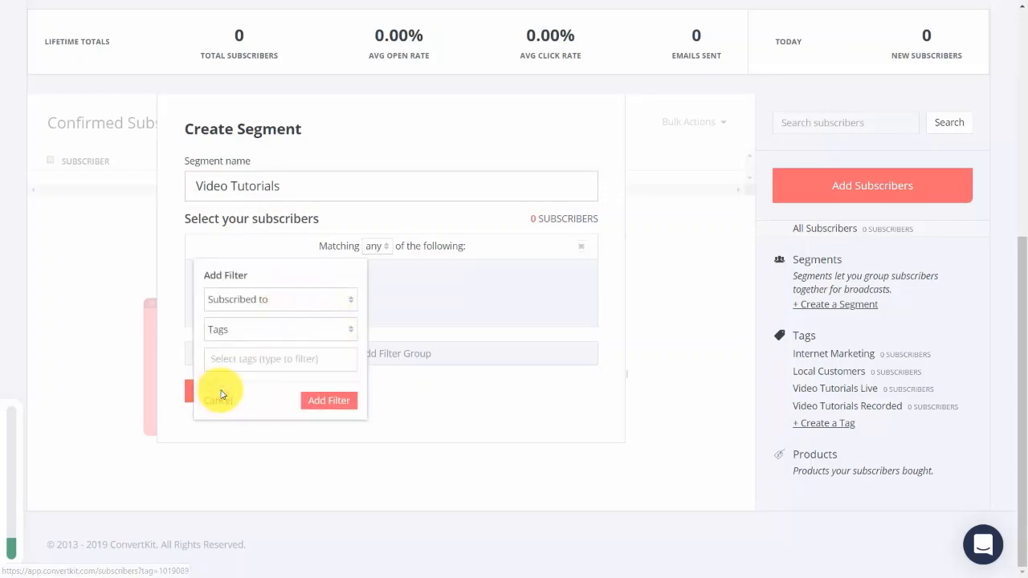
pyautogui.click(287, 356)
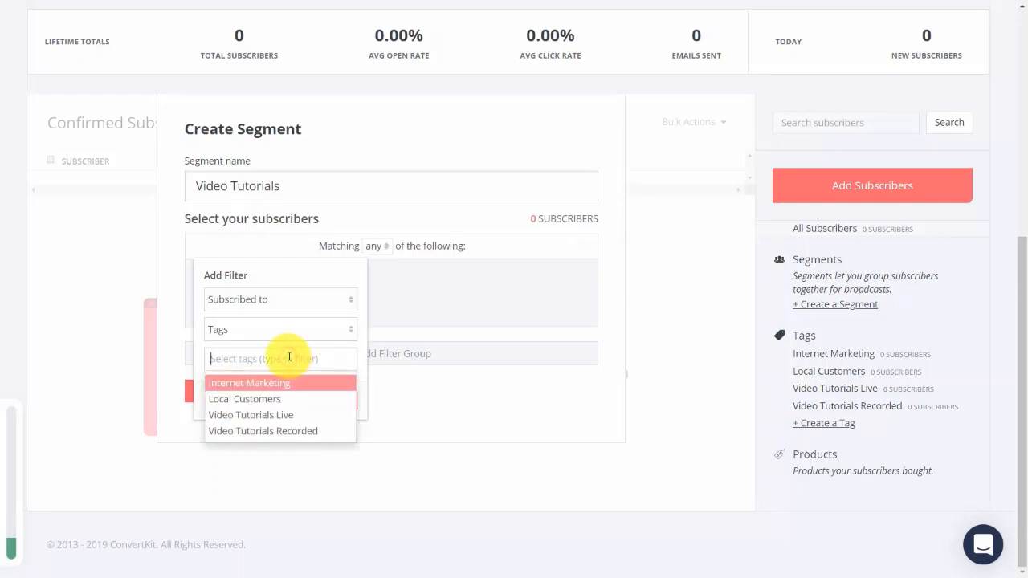
pyautogui.click(265, 416)
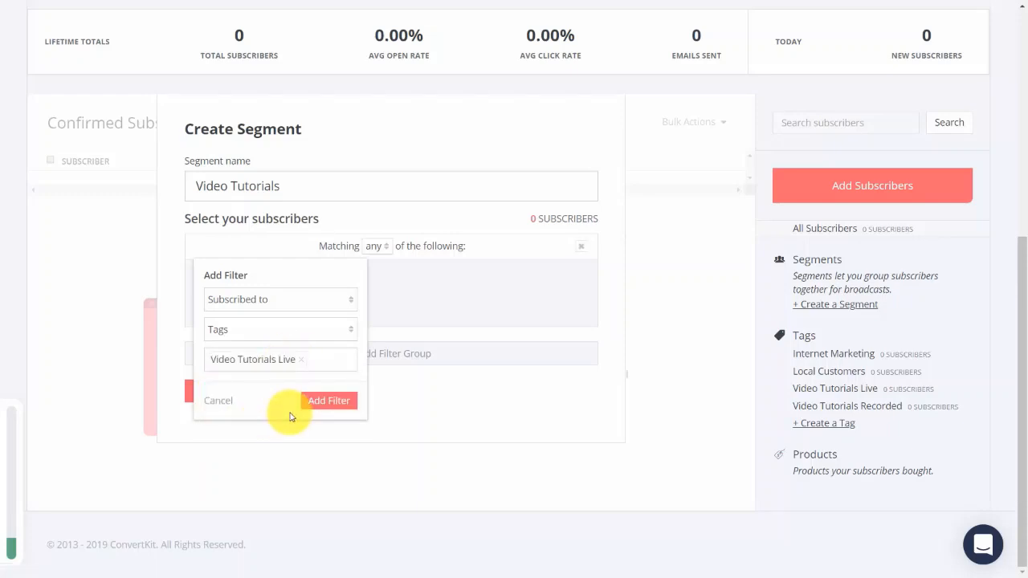
pyautogui.click(321, 363)
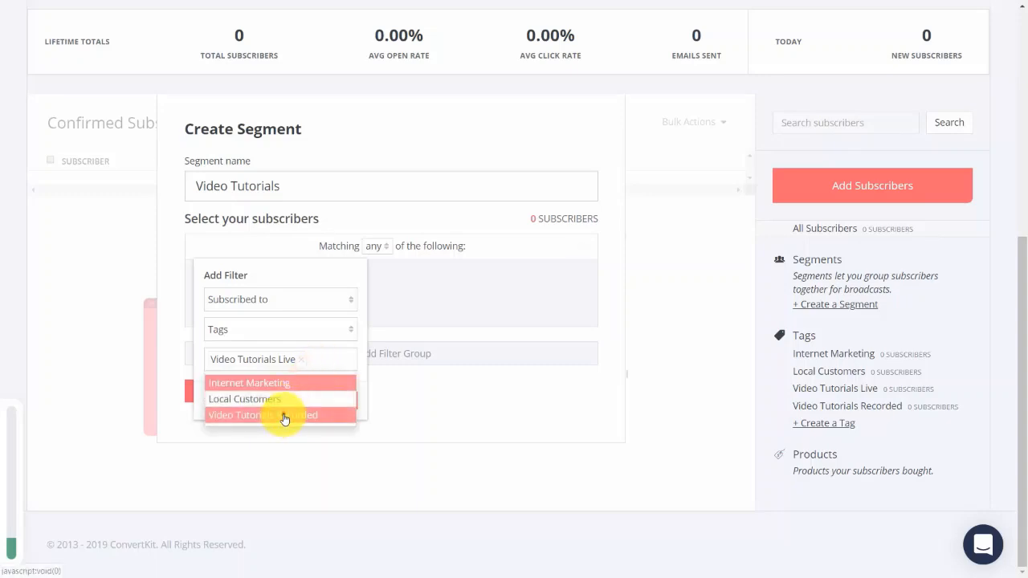
pyautogui.click(285, 416)
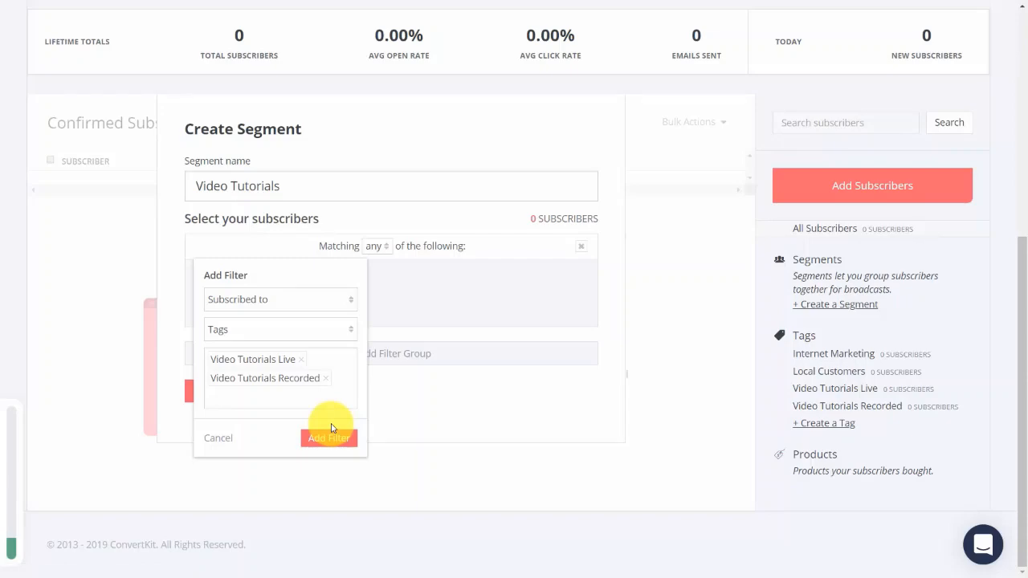
pyautogui.click(330, 432)
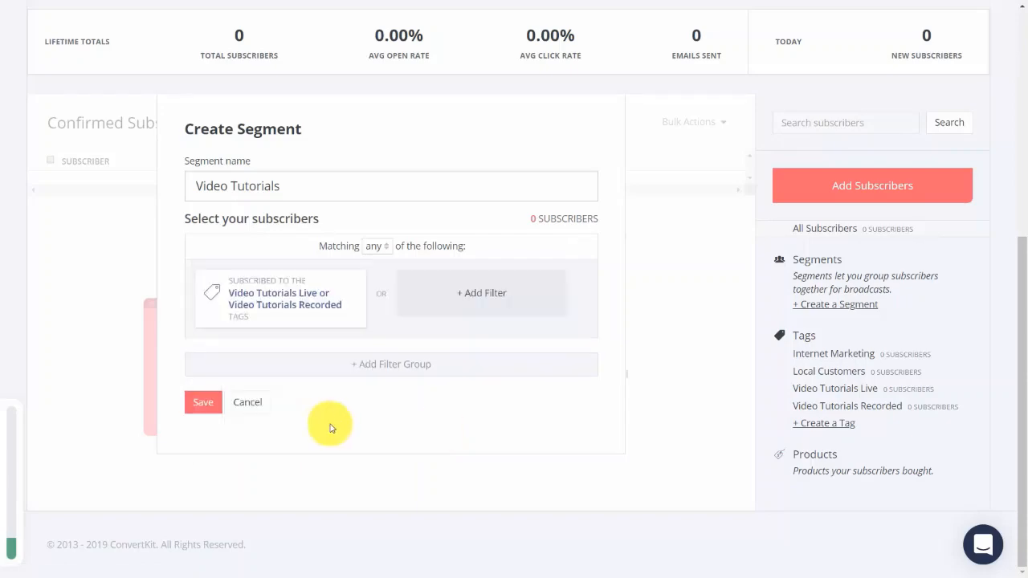
pyautogui.click(203, 403)
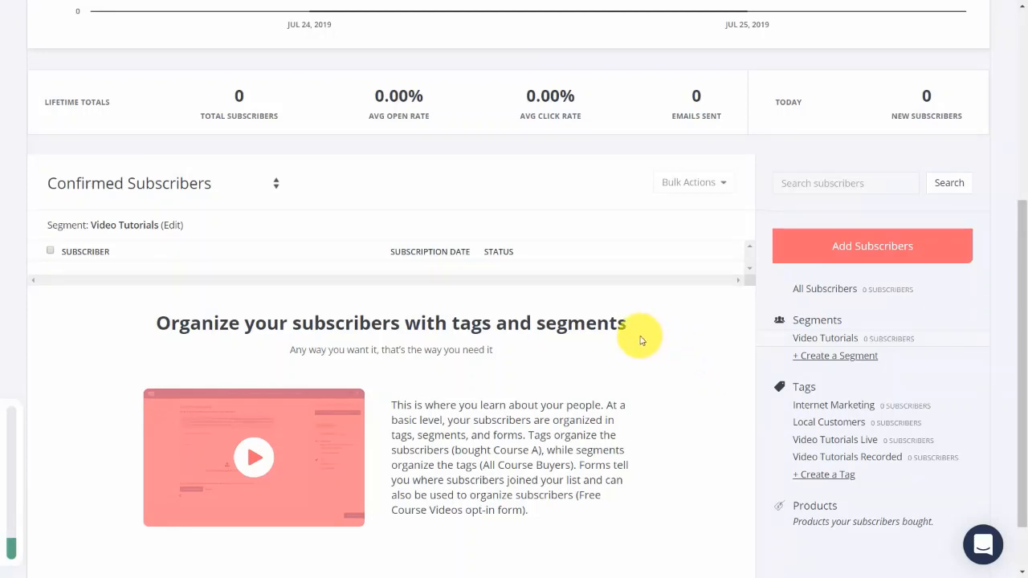
# Add a single subscriber with their name and email address, assign the Video Tutorials Live tag, and save.
pyautogui.click(839, 251)
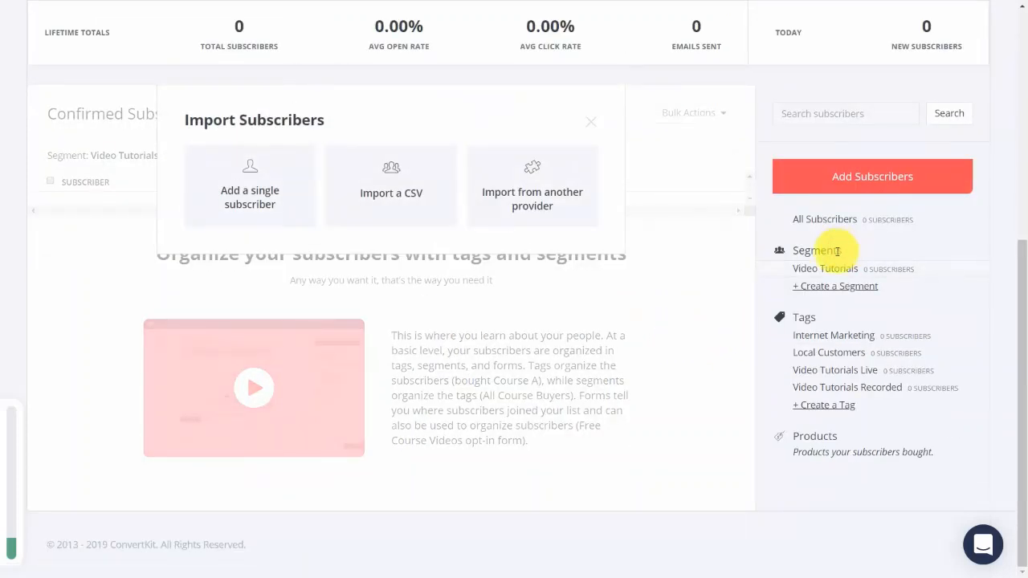
pyautogui.click(252, 193)
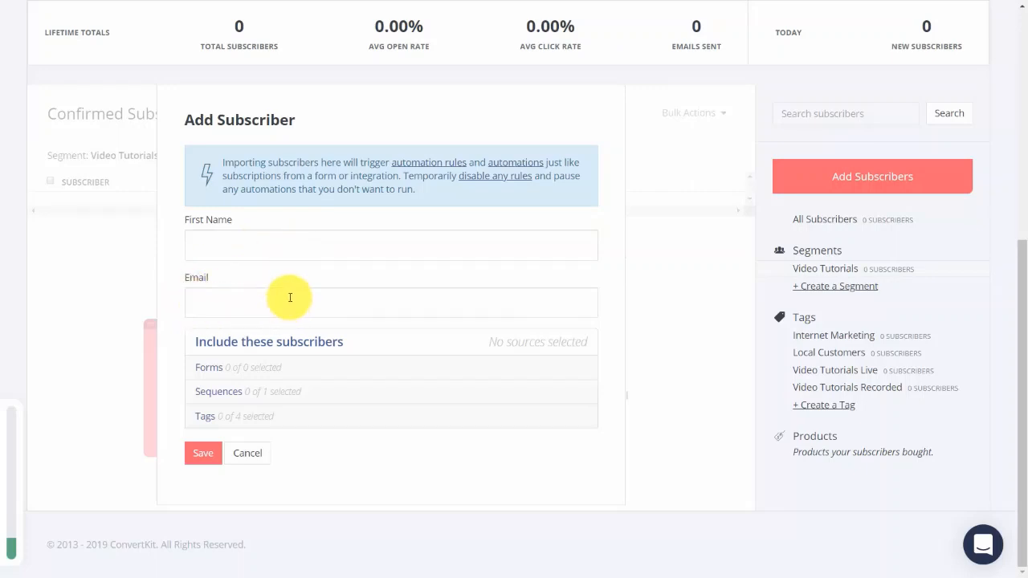
pyautogui.click(290, 298)
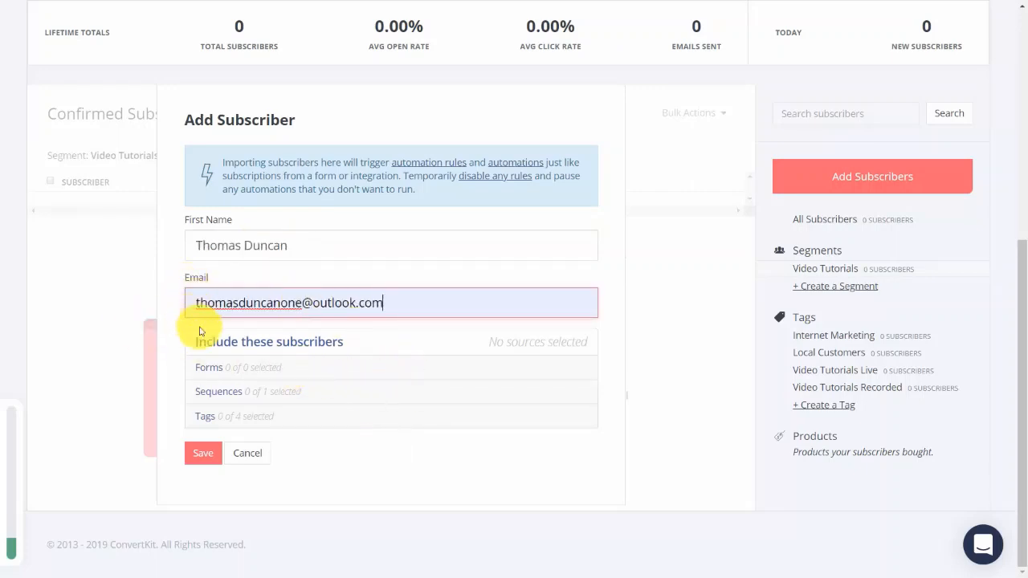
pyautogui.click(206, 419)
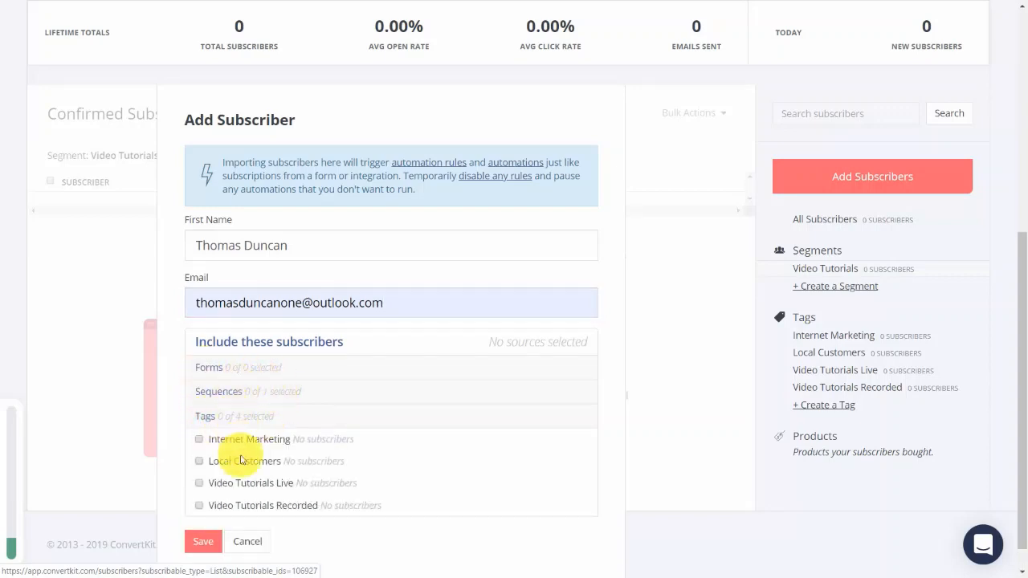
pyautogui.click(199, 484)
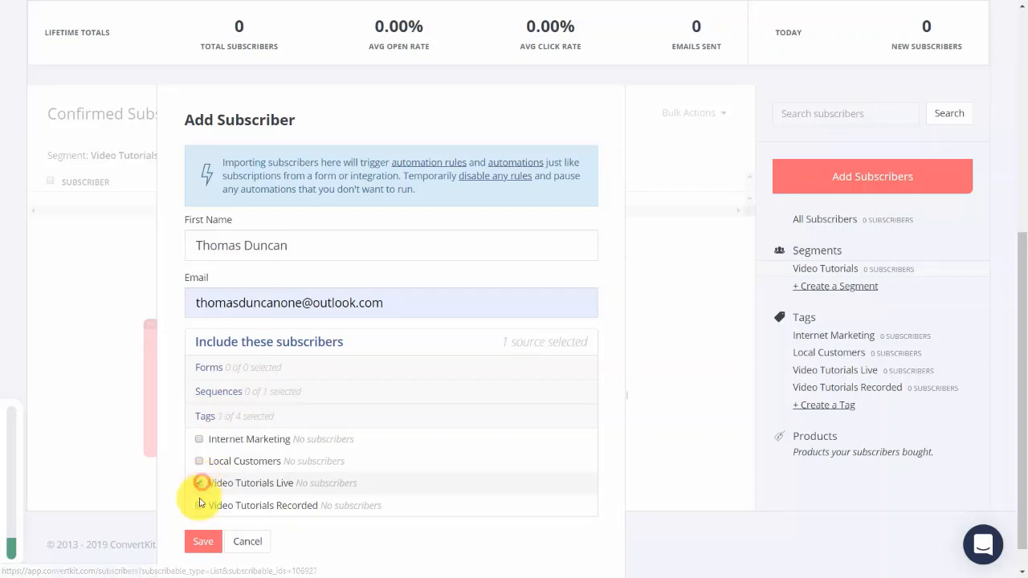
pyautogui.click(205, 543)
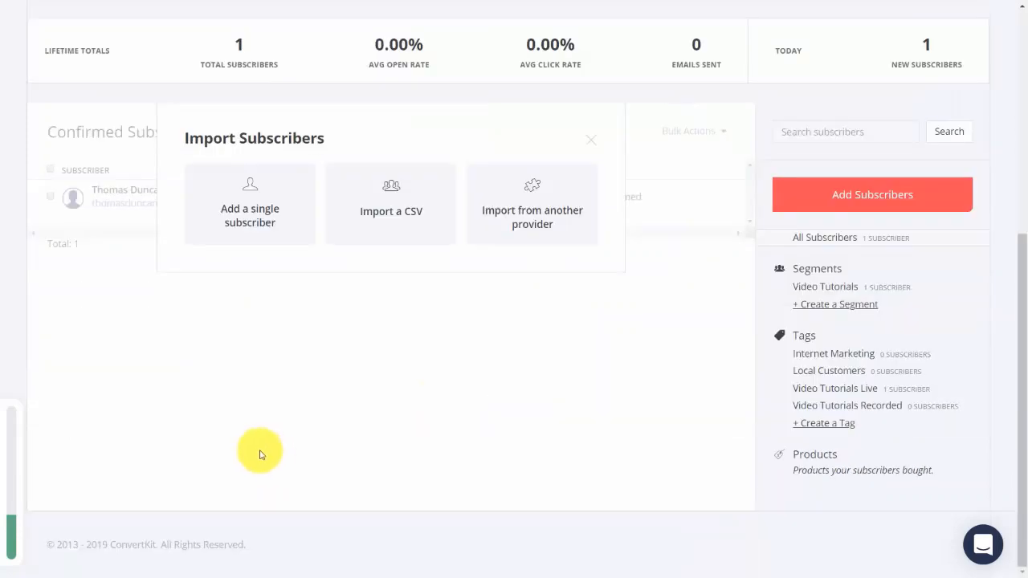
# Import subscribers from Mailchimp as another provider and review the confirmed subscribers list.
pyautogui.click(508, 214)
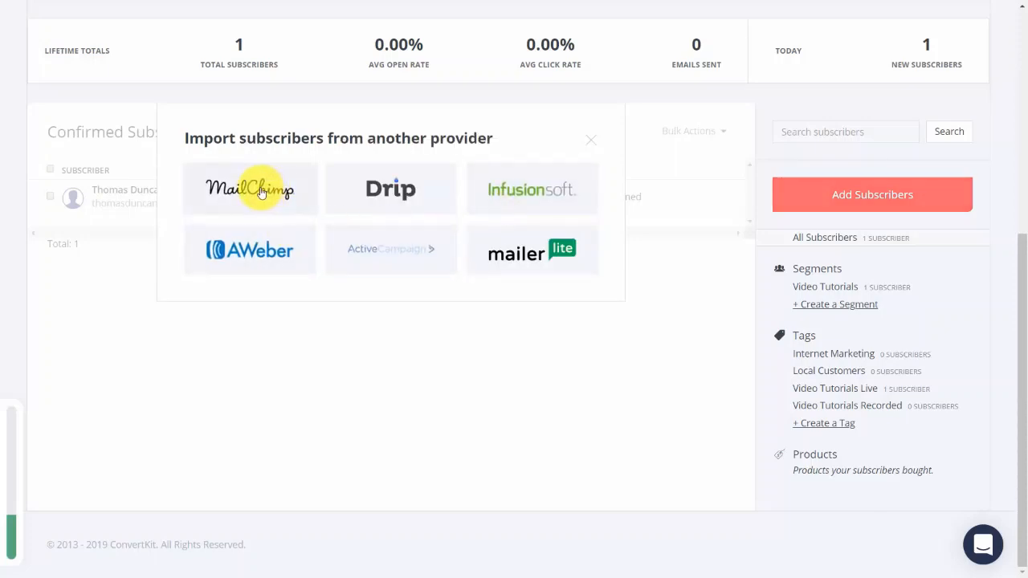
pyautogui.click(257, 191)
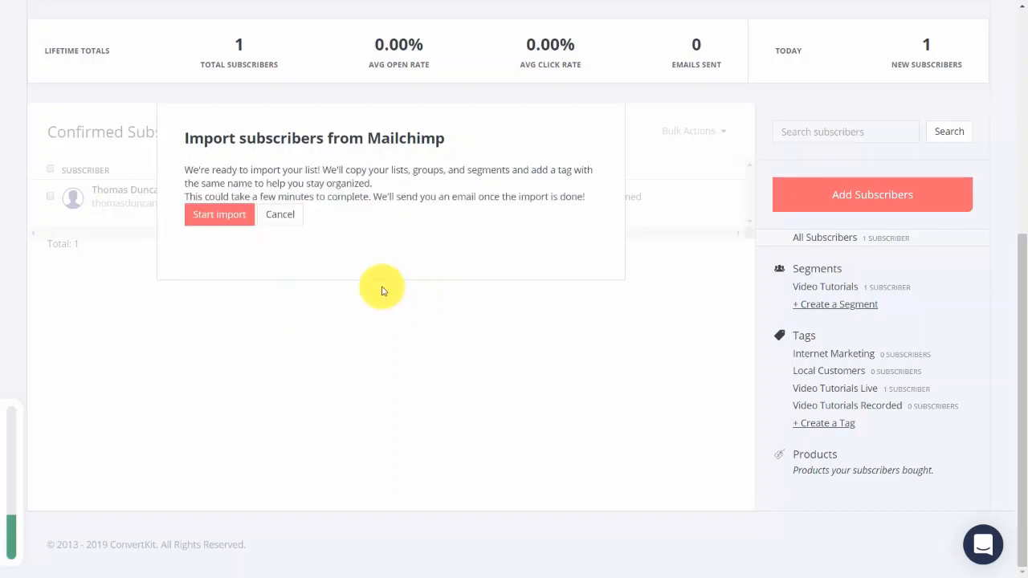
pyautogui.click(218, 223)
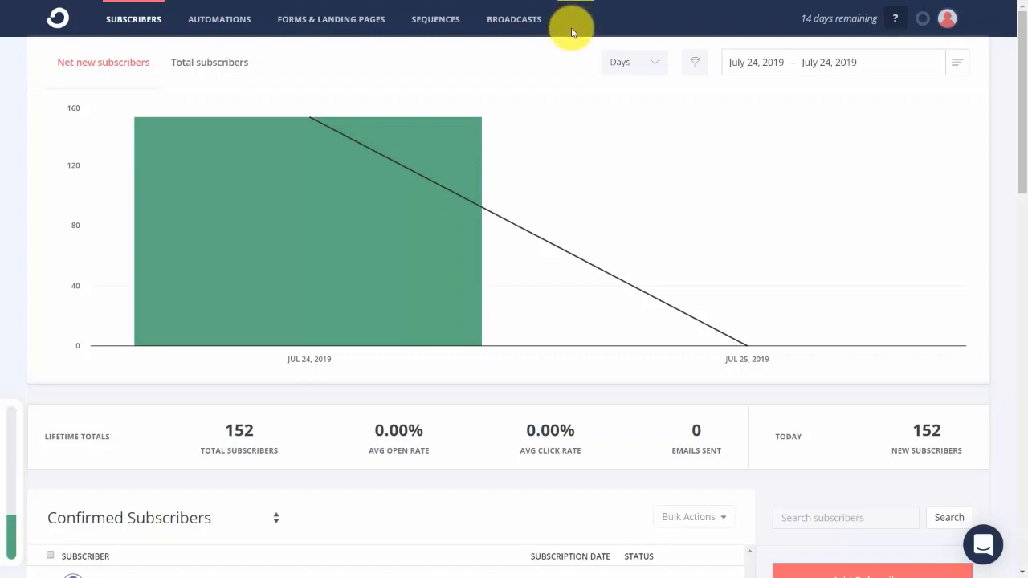
pyautogui.scroll(-3, 236, 501)
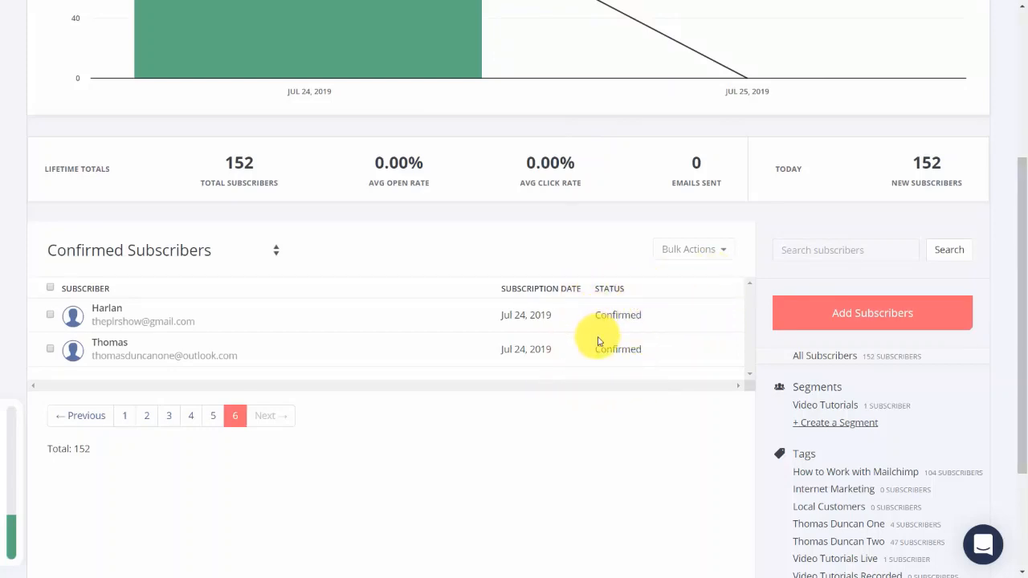
pyautogui.scroll(3, 592, 348)
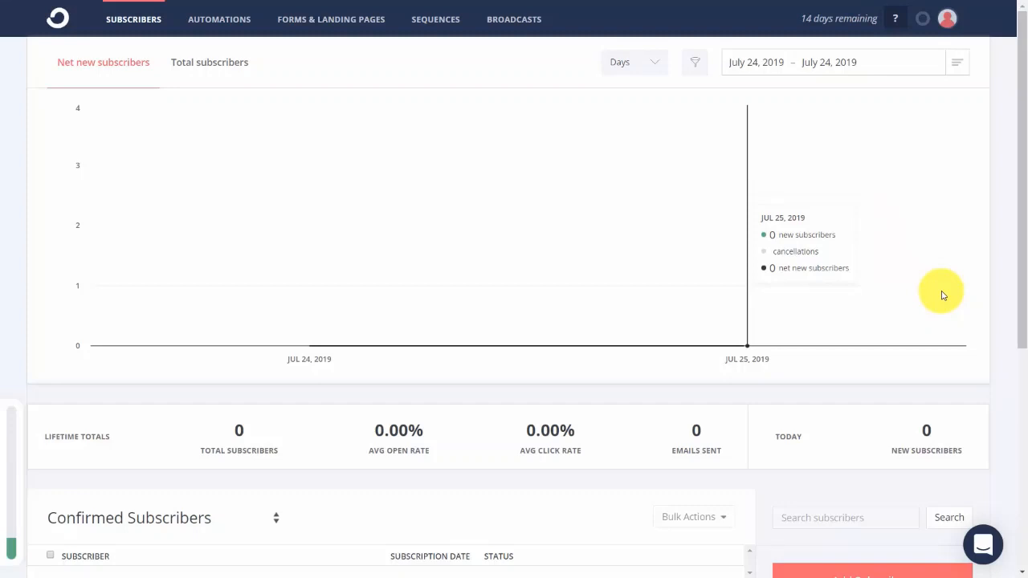
# Go to the subscribers page and create a tag named "Video Tutorials Live".
pyautogui.click(135, 23)
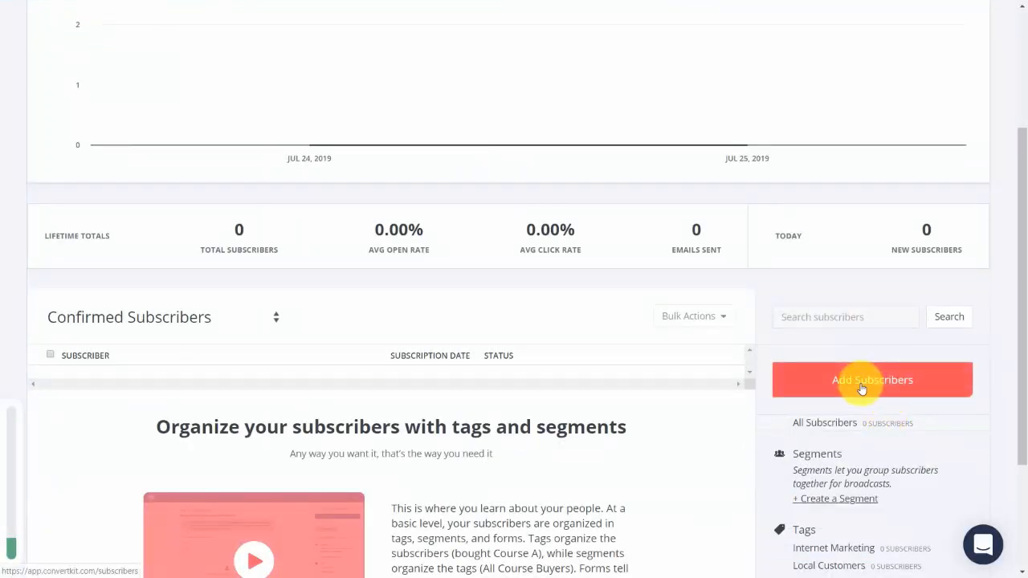
pyautogui.click(862, 386)
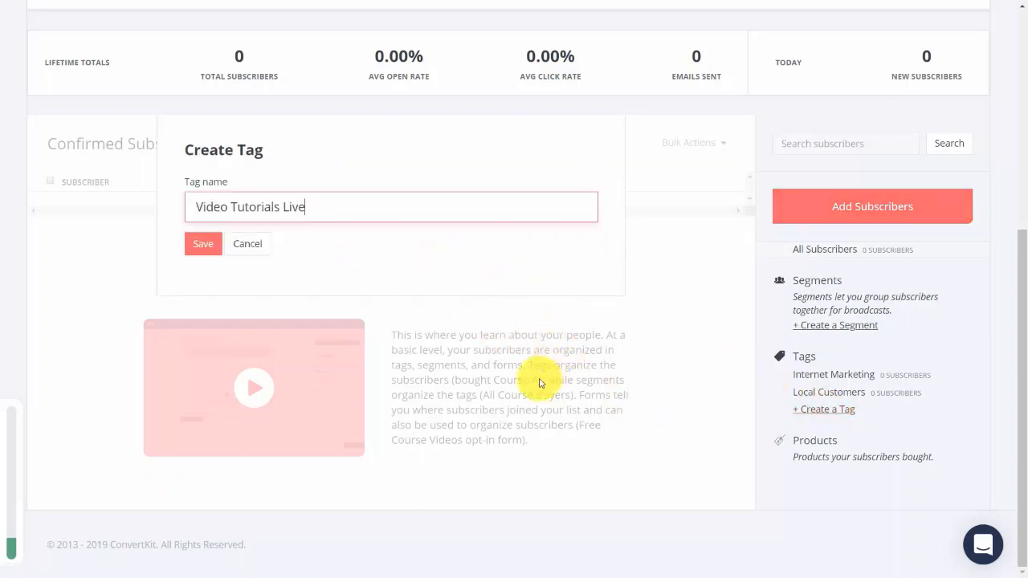
pyautogui.click(206, 252)
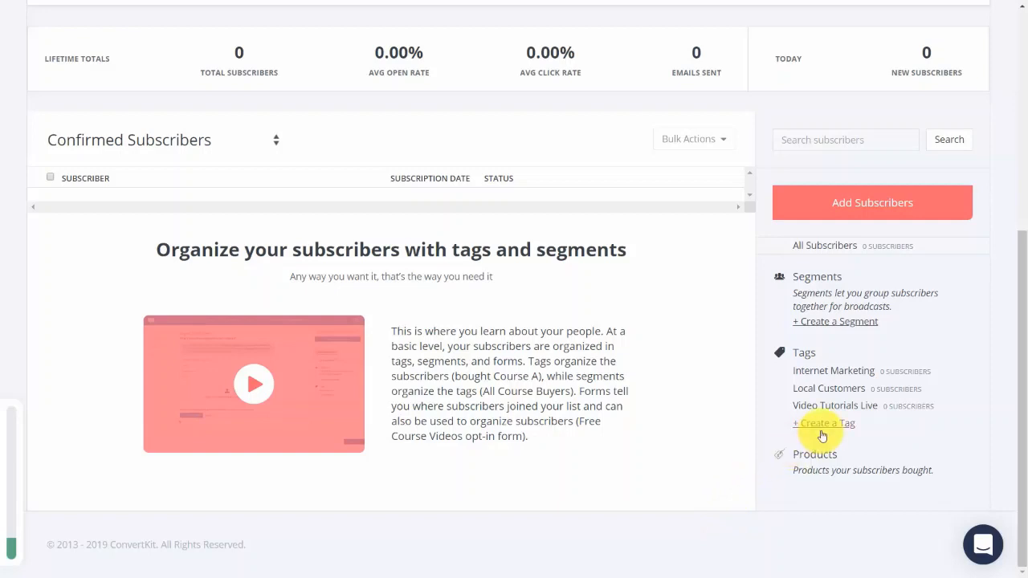
# Add a second tag named "Video Tutorials Recorded" to the subscriber tags.
pyautogui.click(820, 424)
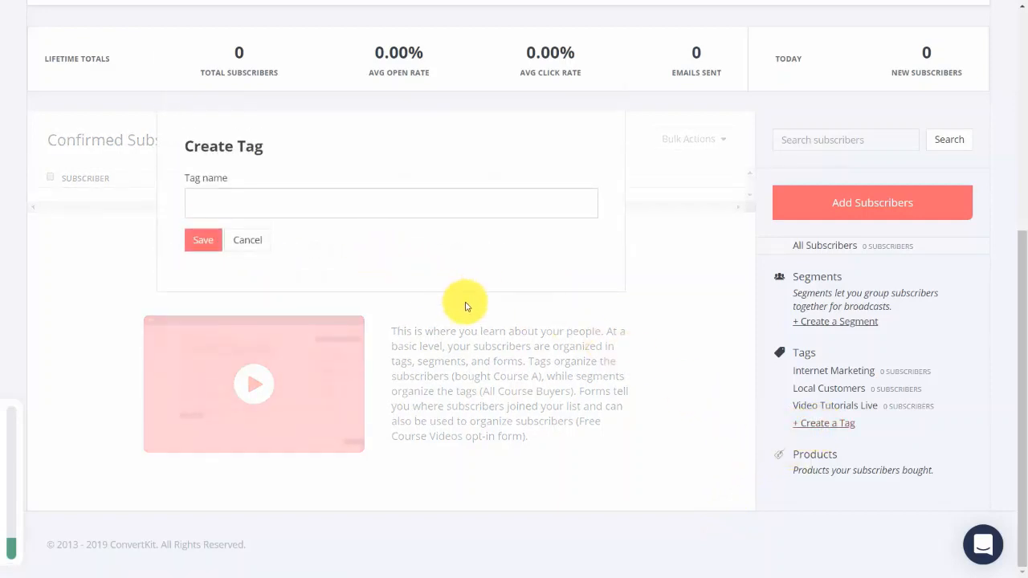
pyautogui.click(310, 212)
pyautogui.write('Video Tutorials Recorded')
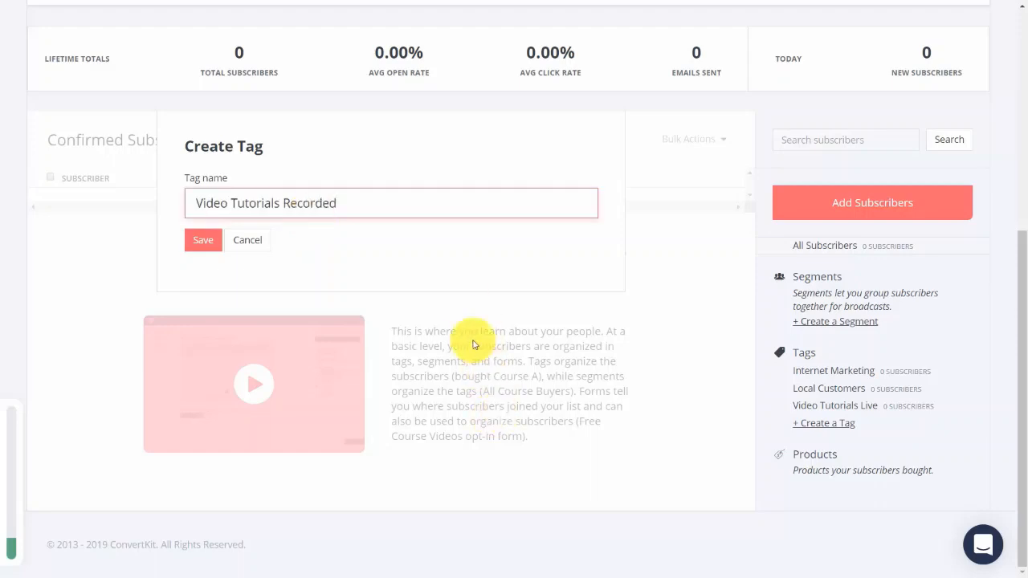
pyautogui.click(198, 243)
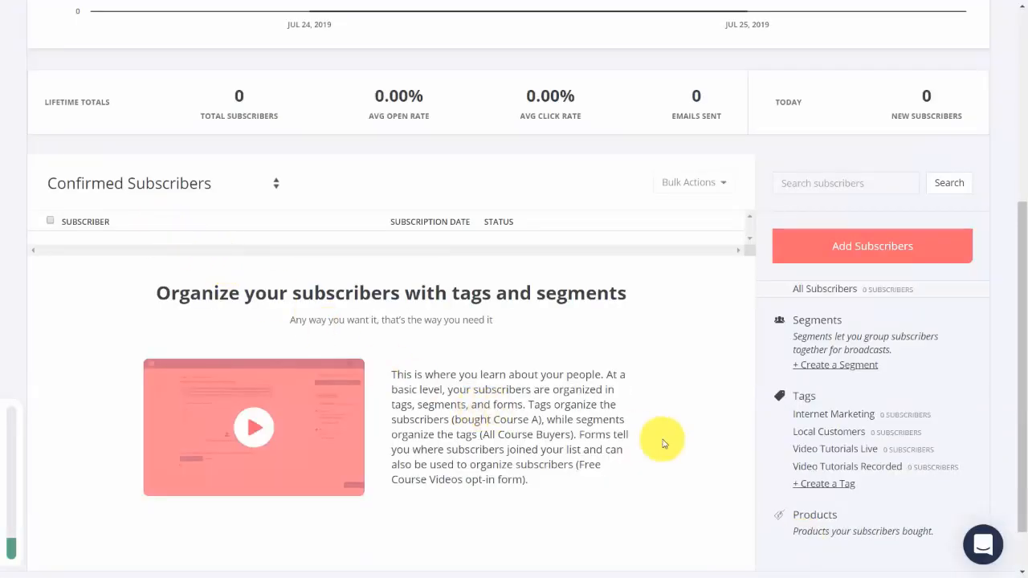
# Create a segment named "Video Tutorials" filtered to subscribers of the Video Tutorials Live or Video Tutorials Recorded tags, and save it.
pyautogui.click(850, 366)
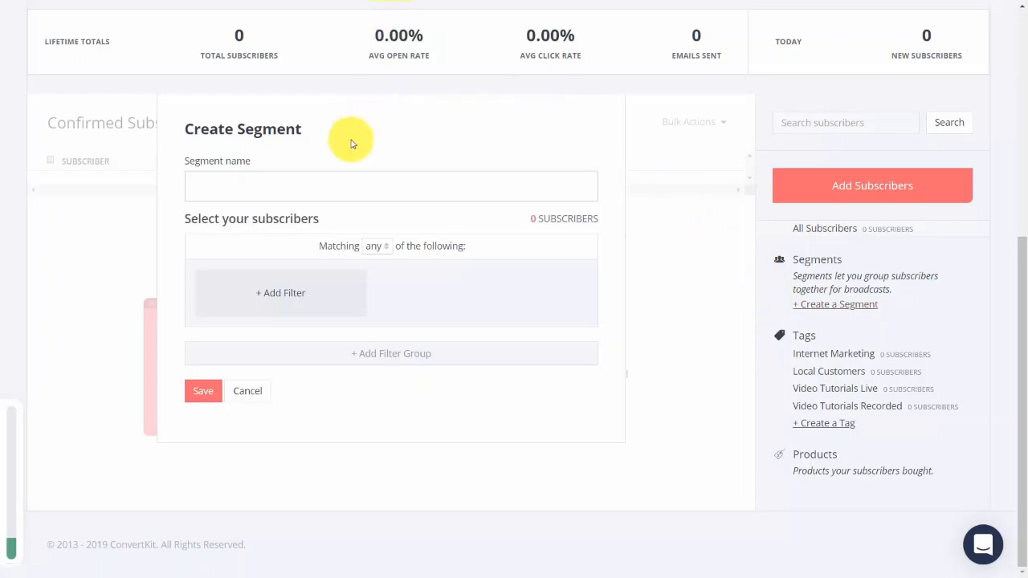
pyautogui.write('Video Tutorials')
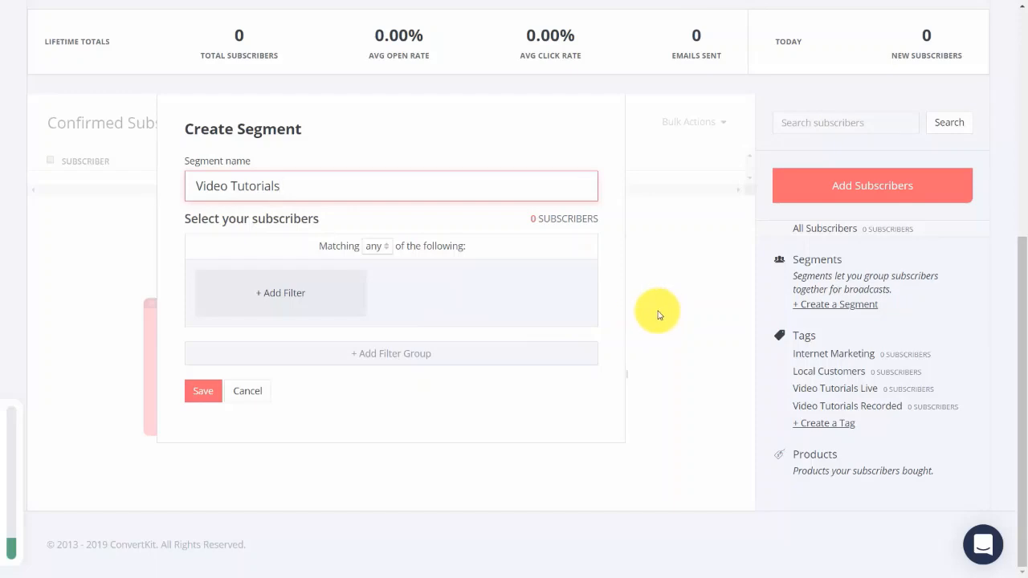
pyautogui.click(283, 298)
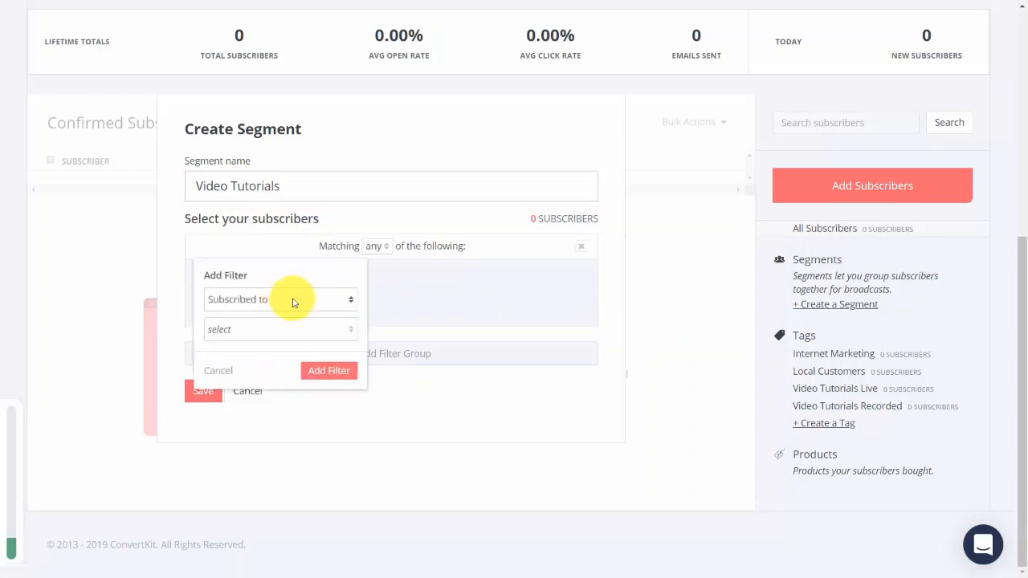
pyautogui.click(336, 329)
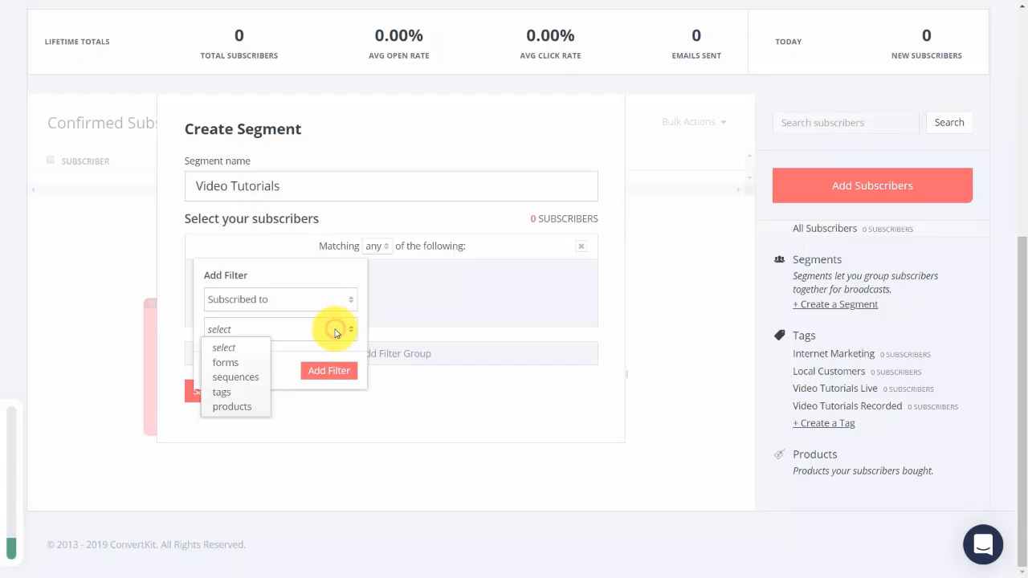
pyautogui.click(220, 392)
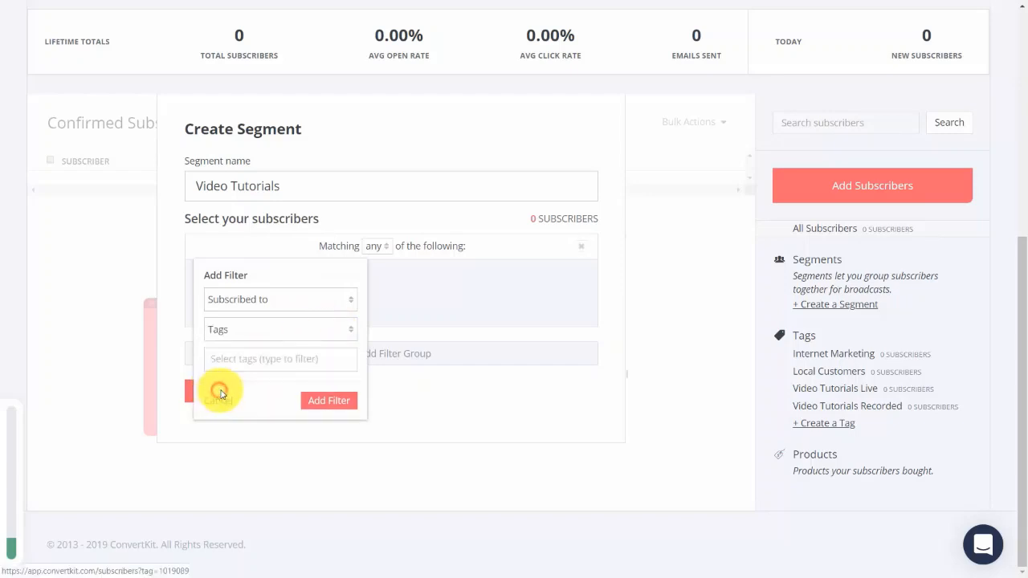
pyautogui.click(287, 357)
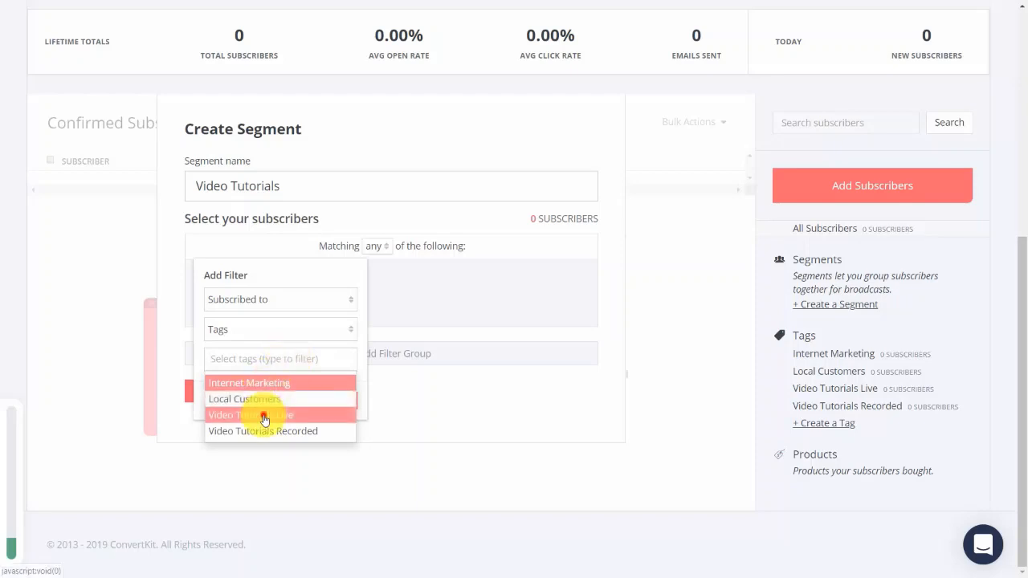
pyautogui.click(264, 420)
pyautogui.click(319, 365)
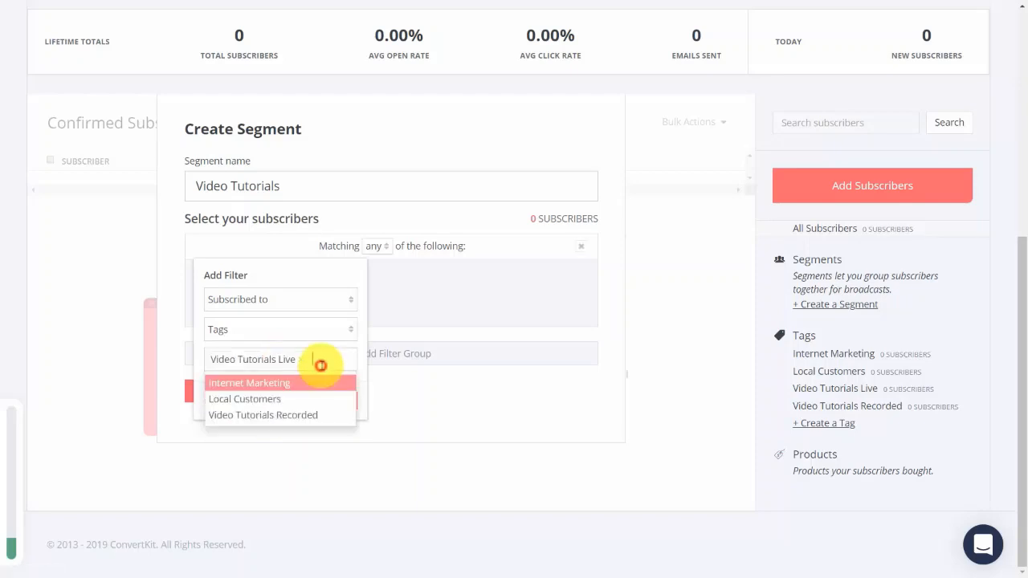
pyautogui.click(282, 415)
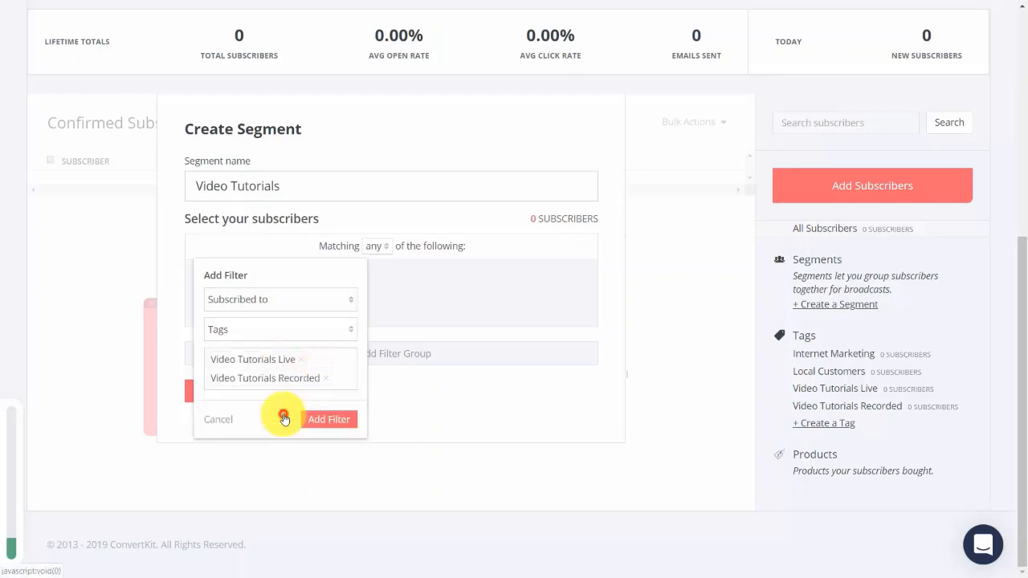
pyautogui.click(330, 433)
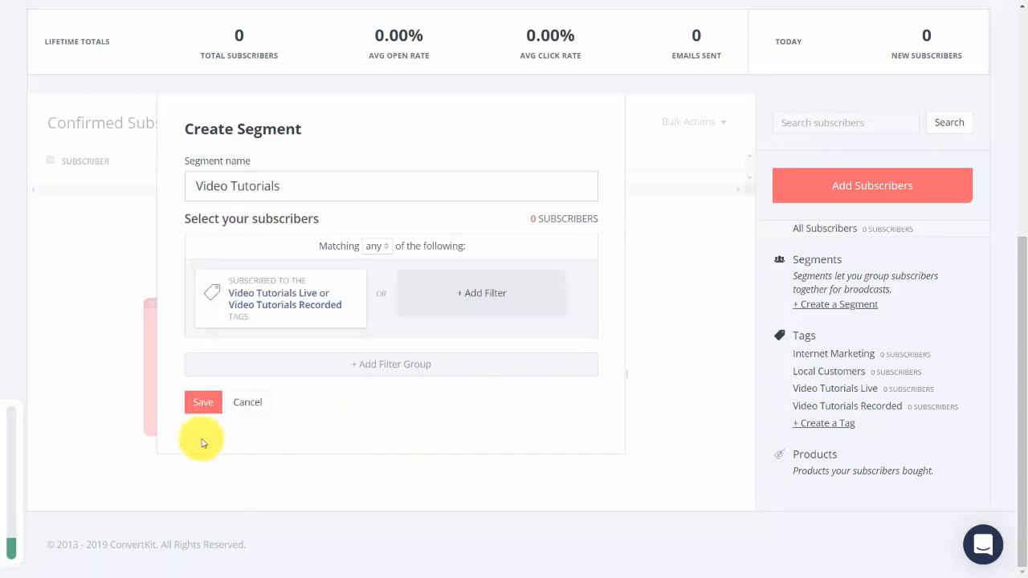
pyautogui.click(203, 403)
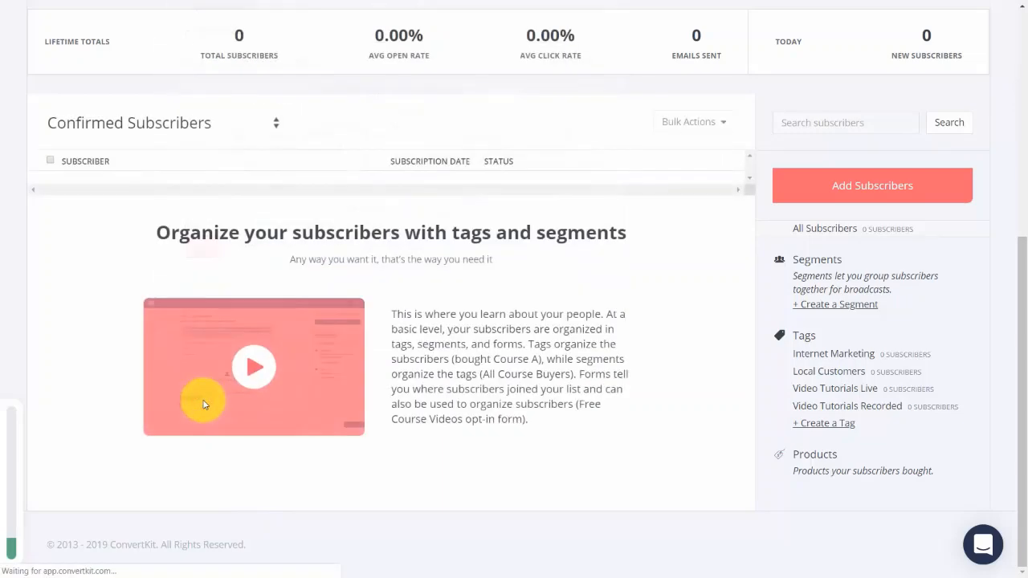
# Add a single subscriber with their first name and email, assign the Video Tutorials Live tag, and save.
pyautogui.scroll(1, 699, 368)
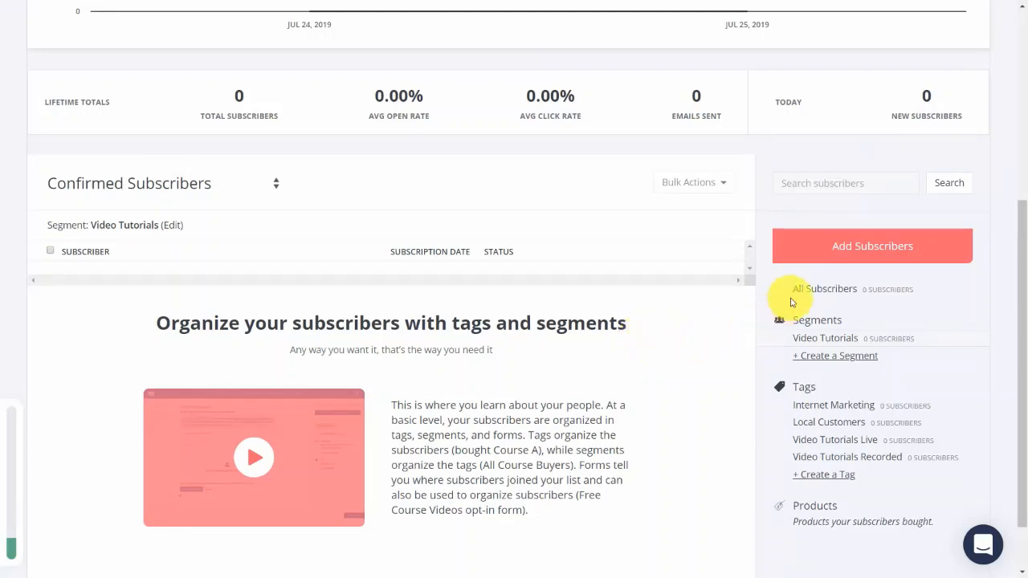
pyautogui.click(839, 249)
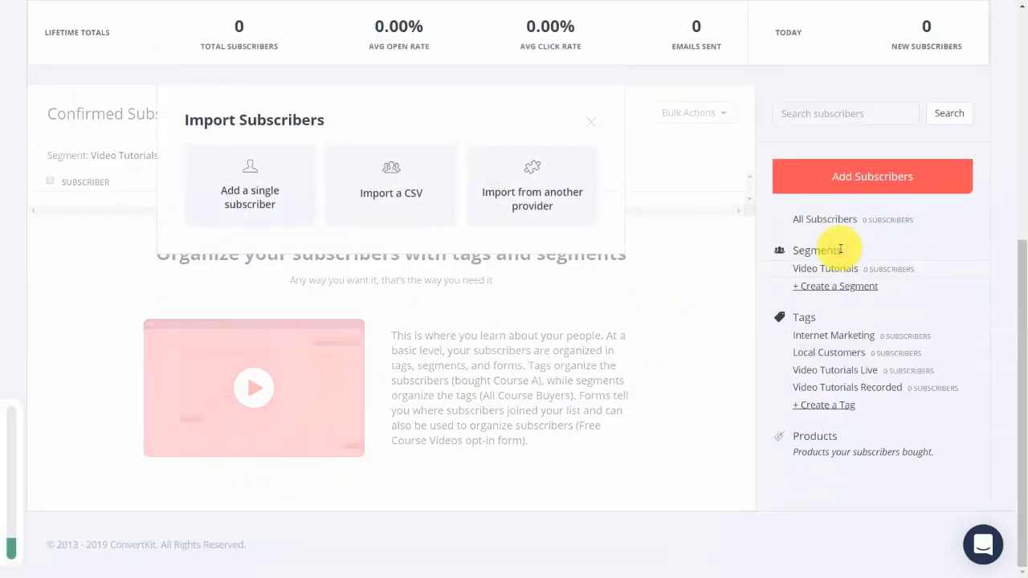
pyautogui.click(252, 193)
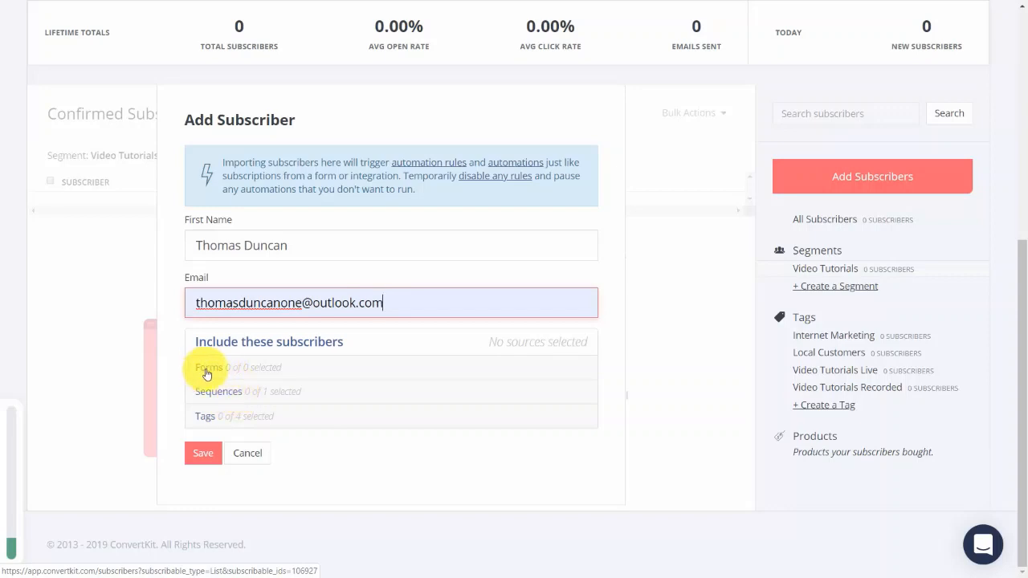
pyautogui.click(205, 420)
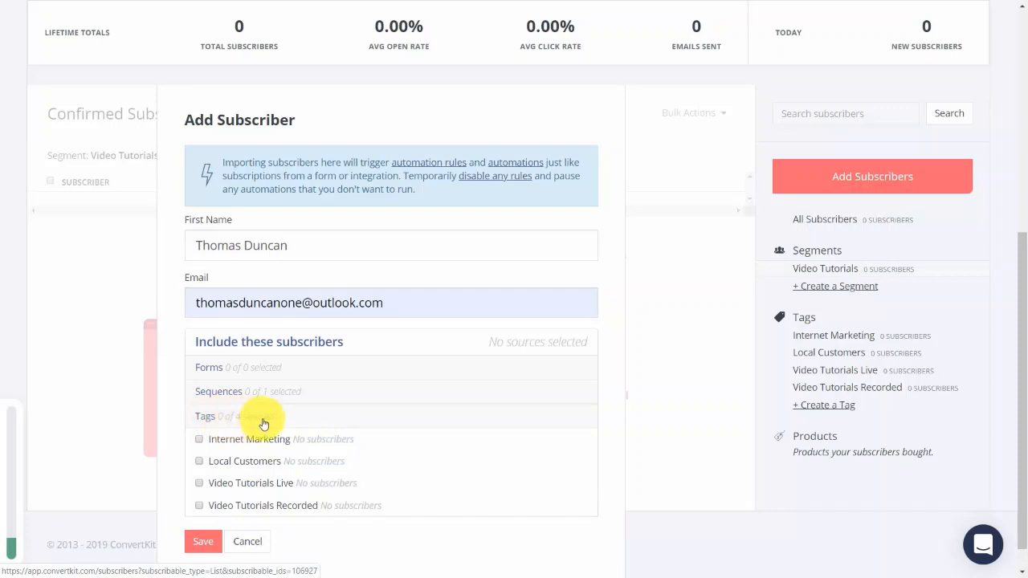
pyautogui.click(199, 483)
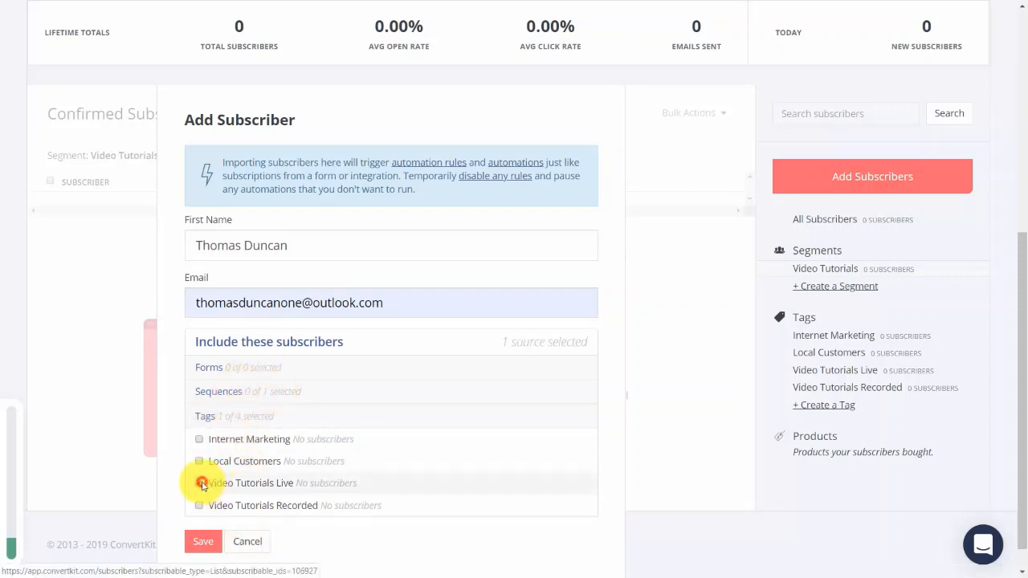
pyautogui.click(204, 545)
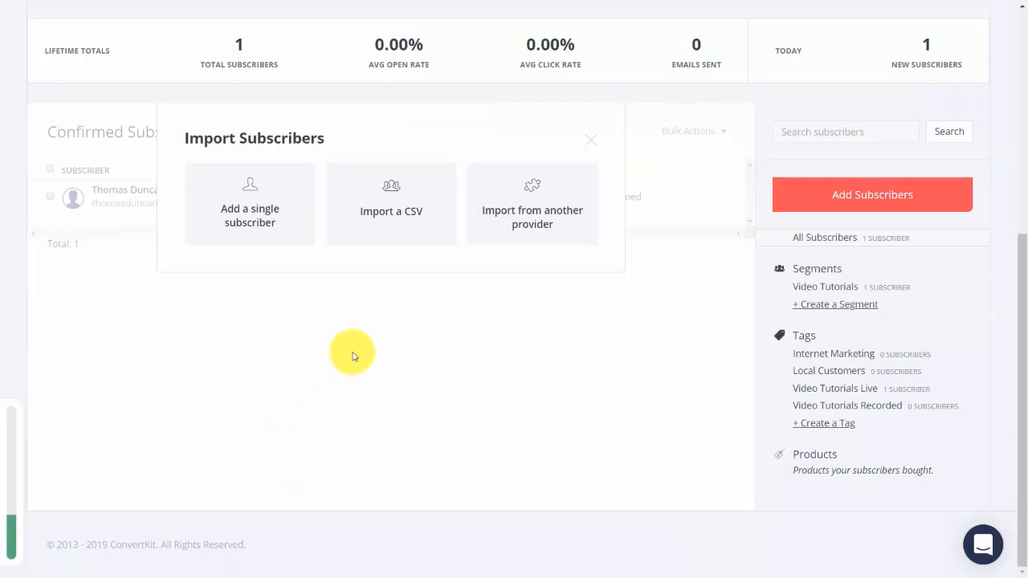
# Import subscribers from Mailchimp as another provider and look over the confirmed subscribers list.
pyautogui.click(502, 215)
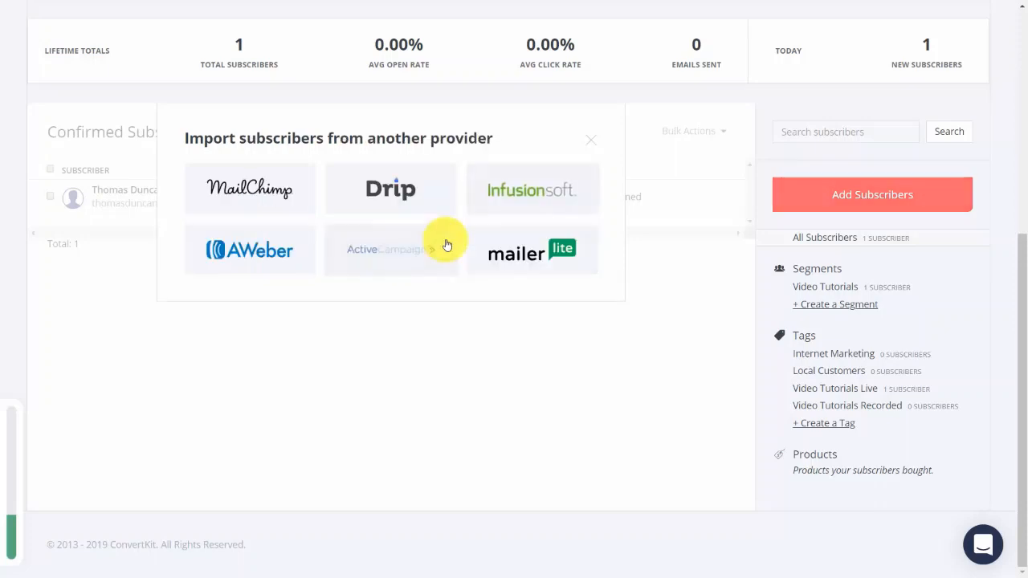
pyautogui.click(256, 190)
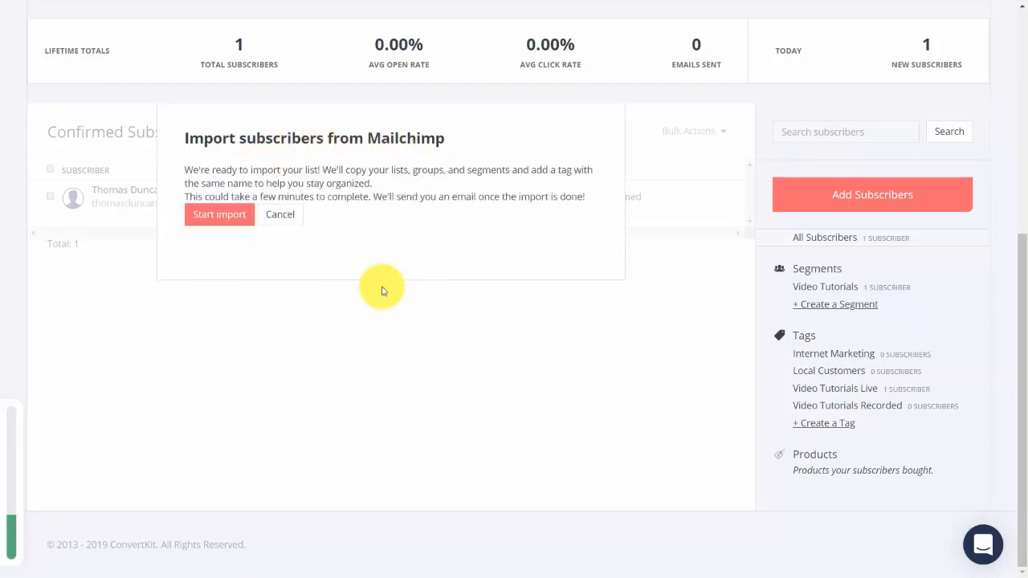
pyautogui.click(218, 224)
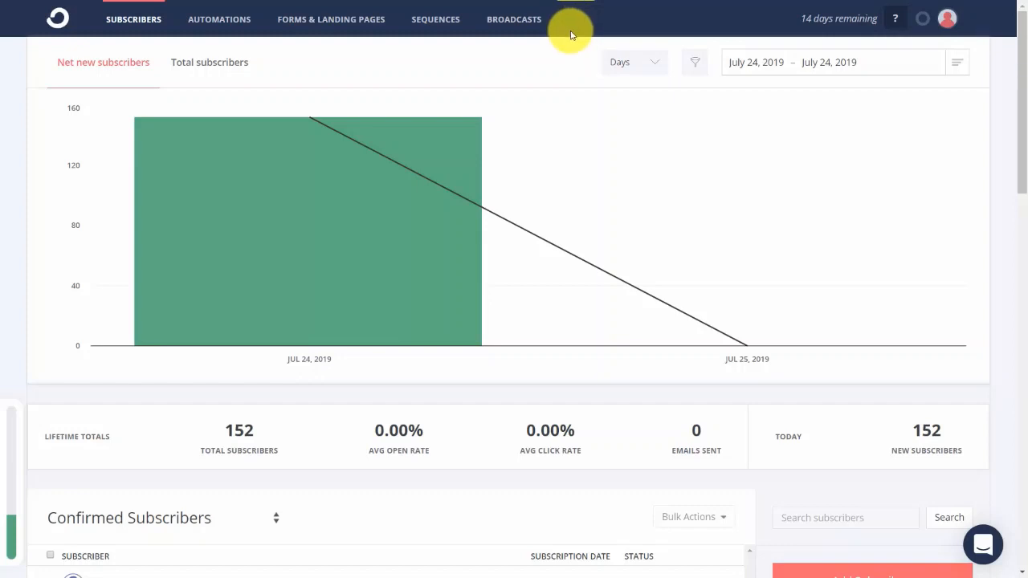
pyautogui.scroll(-3, 239, 504)
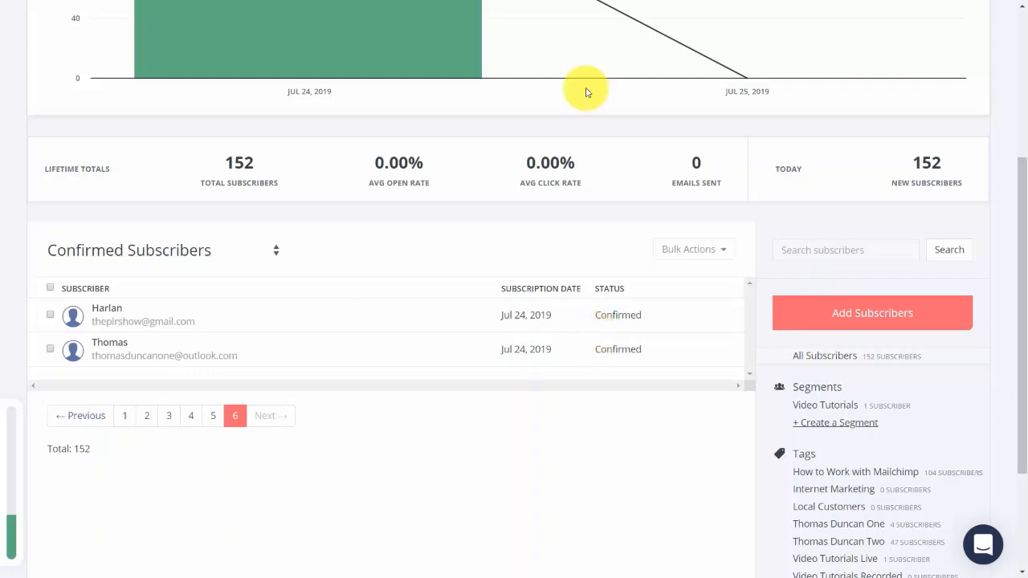
pyautogui.scroll(4, 595, 348)
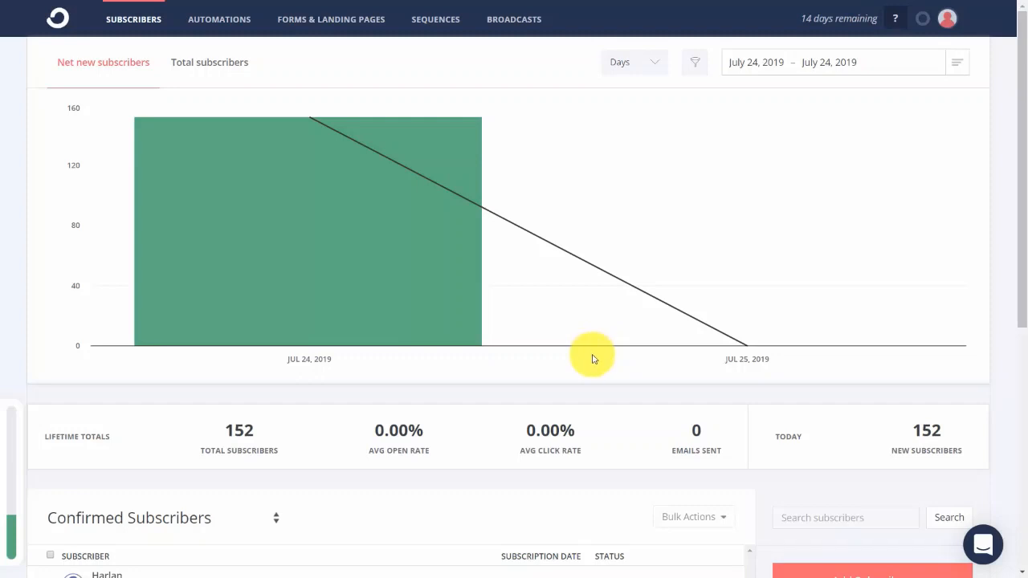
# Start a CSV subscriber import and choose the file "upload to convertkit.csv" from the Downloads folder.
pyautogui.scroll(-1, 268, 306)
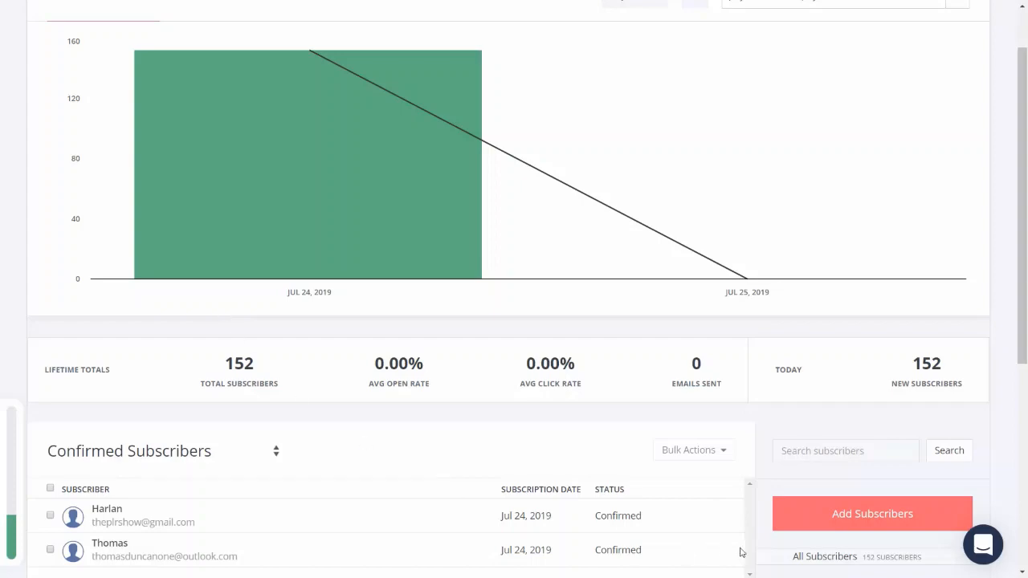
pyautogui.click(841, 523)
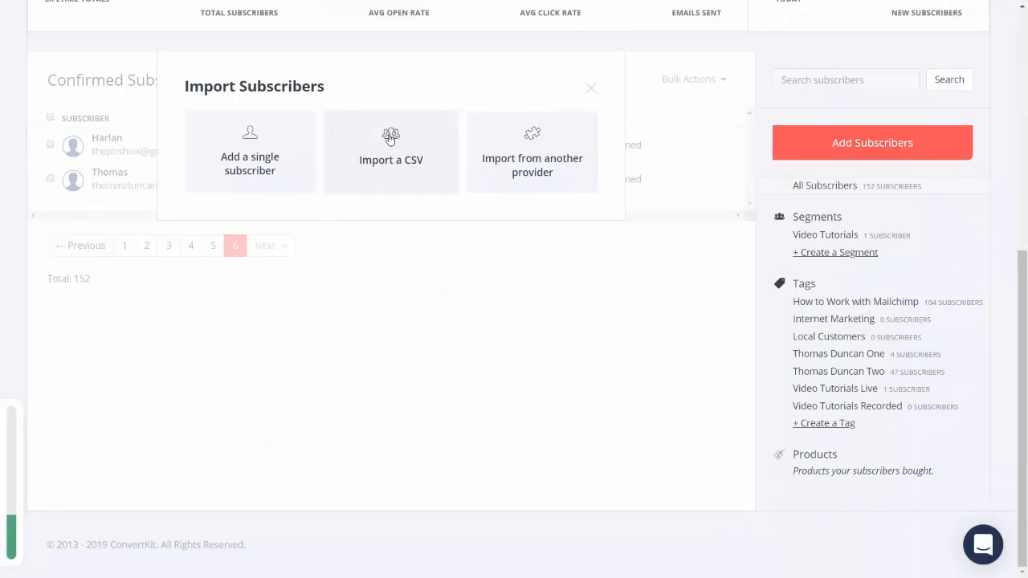
pyautogui.click(390, 138)
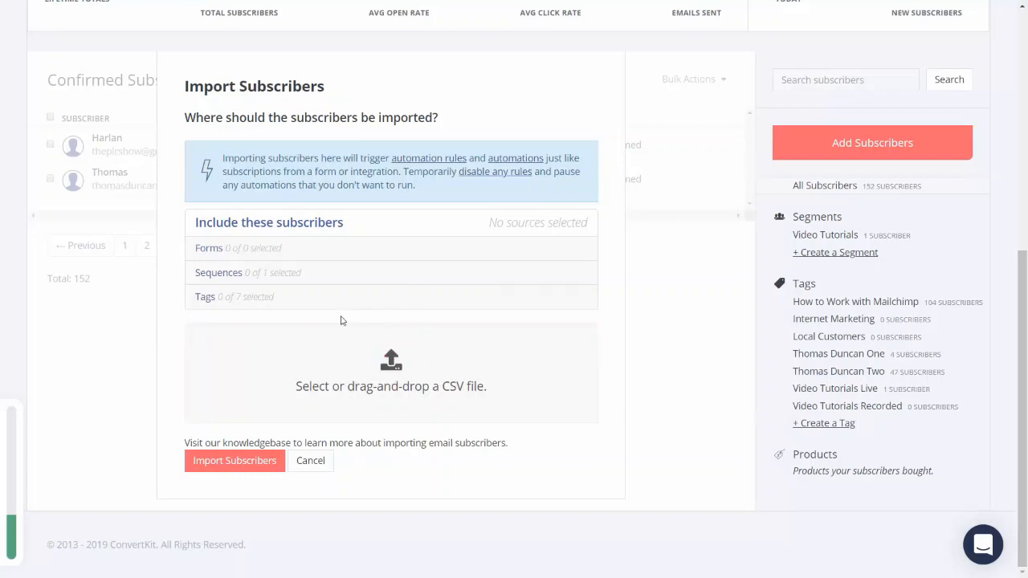
pyautogui.click(426, 376)
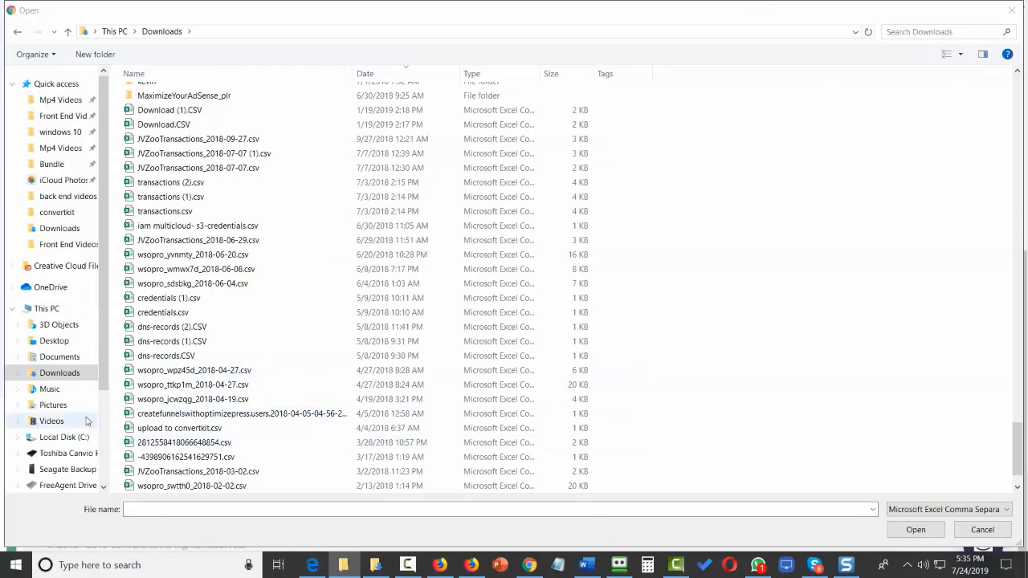
pyautogui.click(183, 428)
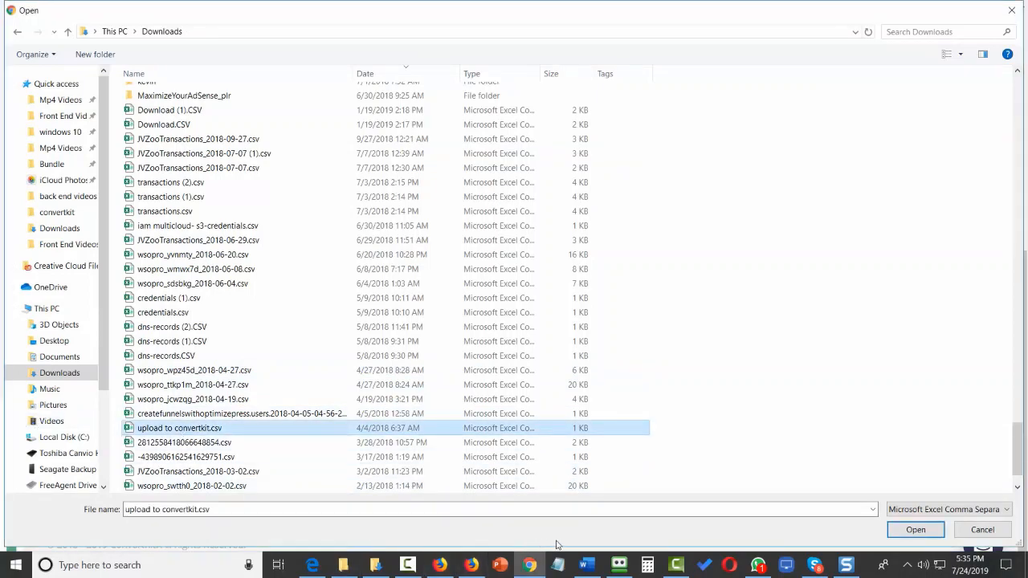
pyautogui.click(917, 532)
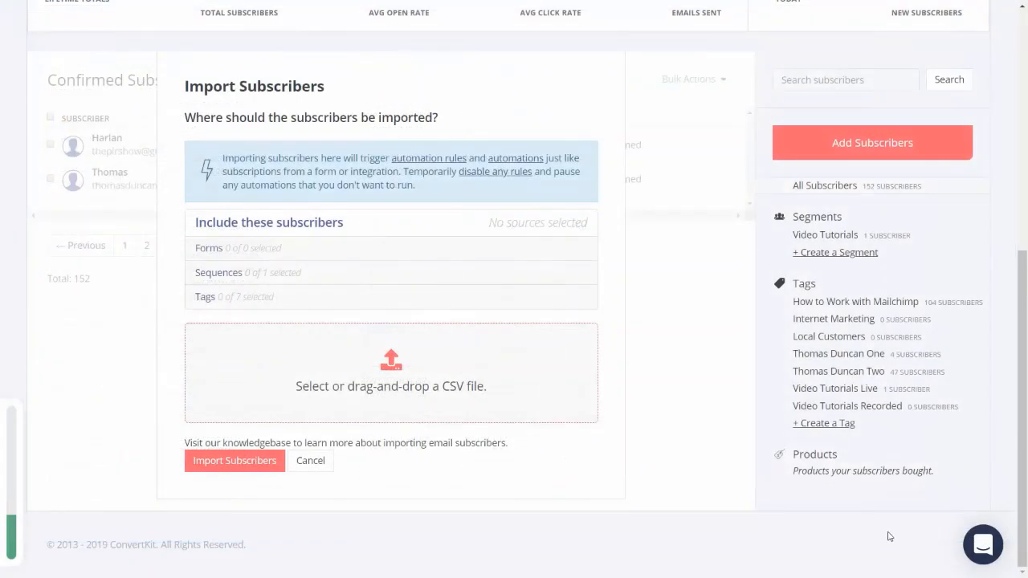
# Assign the imported CSV subscribers to the personal-name tag ending in "One".
pyautogui.scroll(-2, 275, 242)
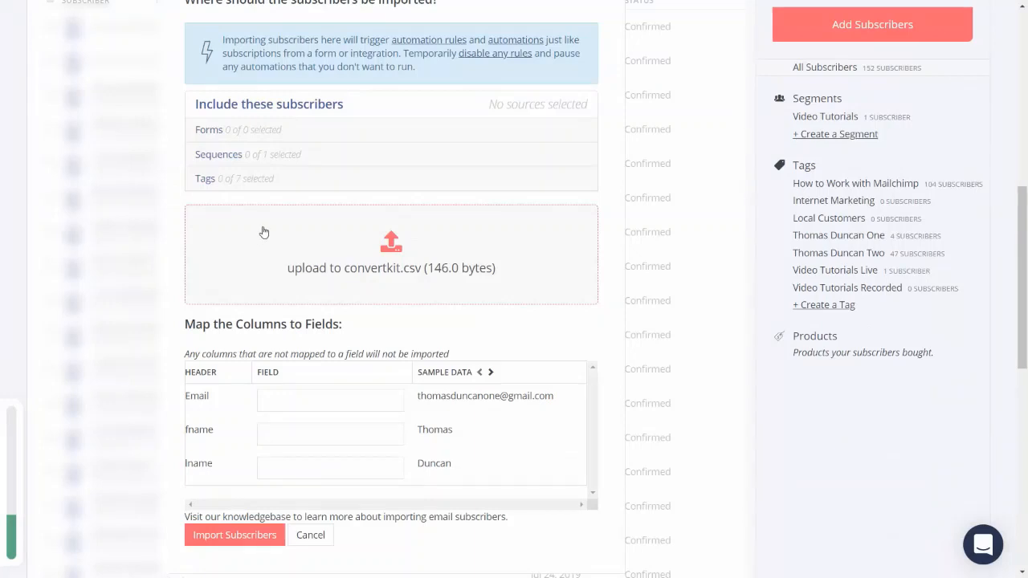
pyautogui.click(205, 180)
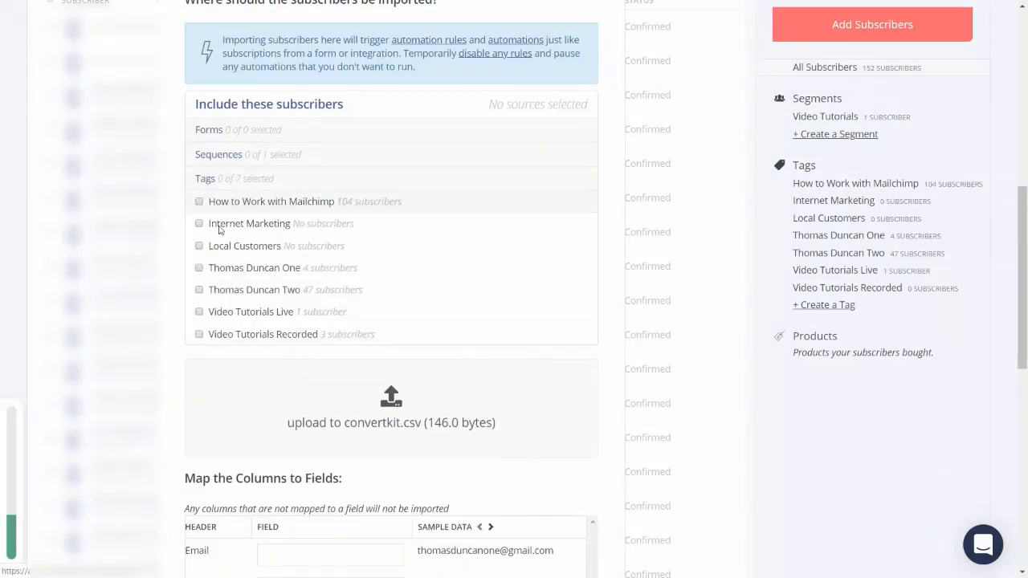
pyautogui.click(200, 270)
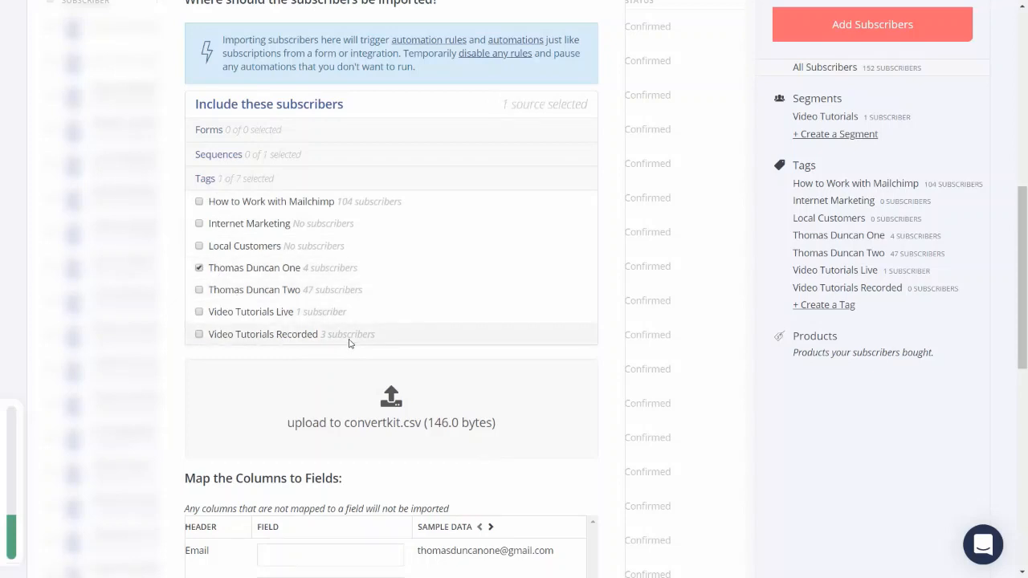
# Map the CSV's Email column to the Email field and its fname column to First name.
pyautogui.scroll(-3, 349, 343)
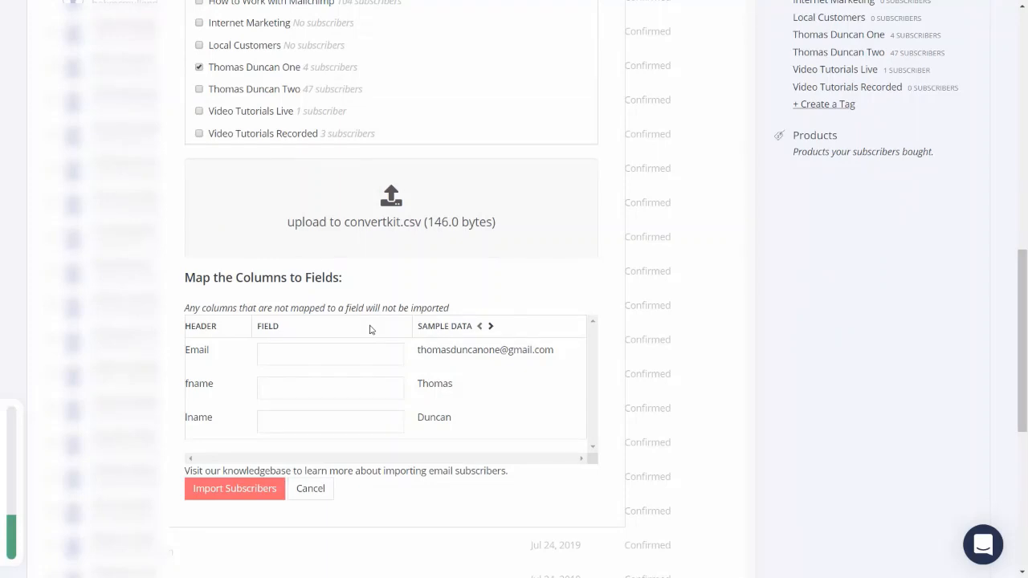
pyautogui.click(329, 354)
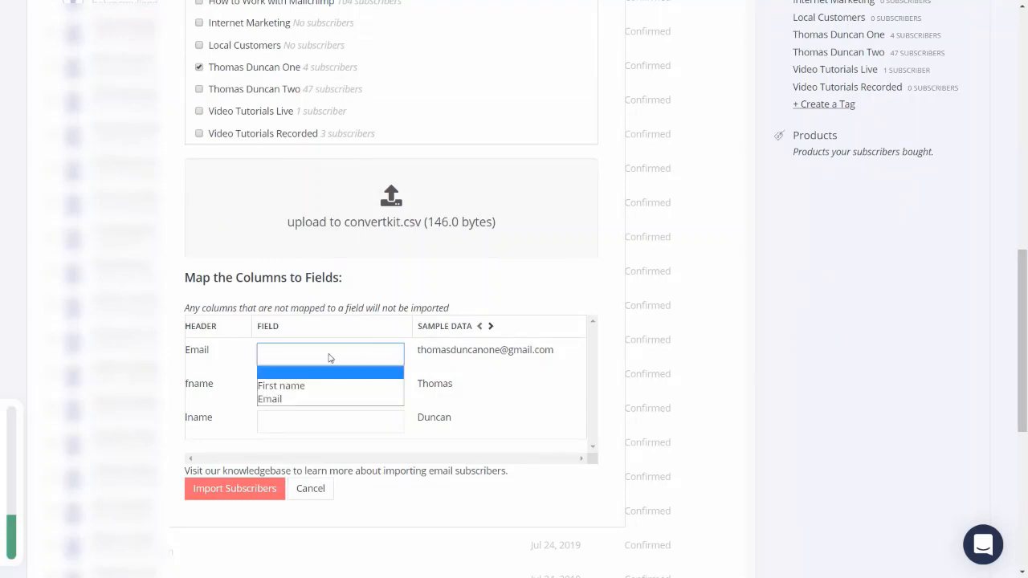
pyautogui.click(296, 399)
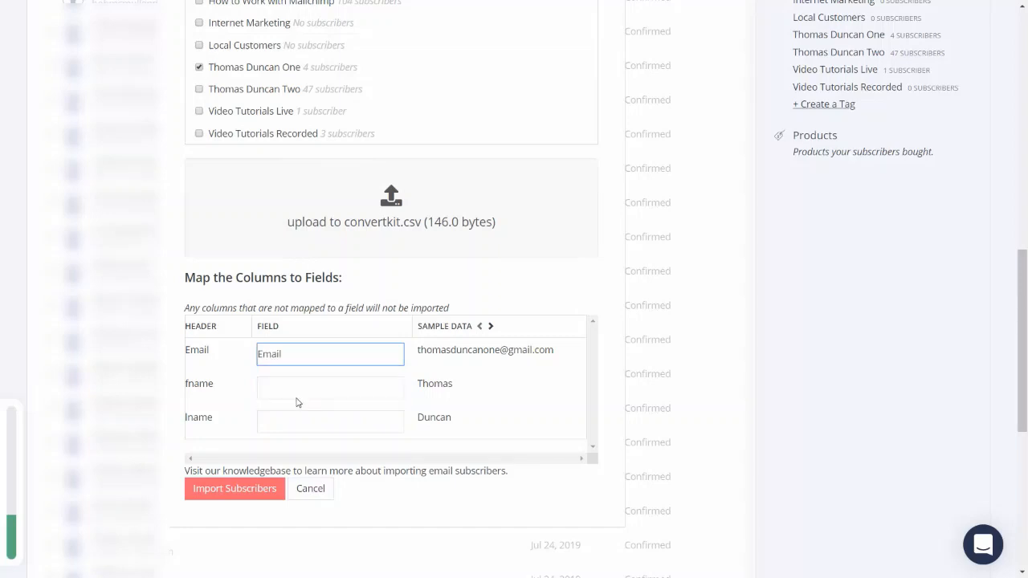
pyautogui.click(352, 394)
pyautogui.click(335, 419)
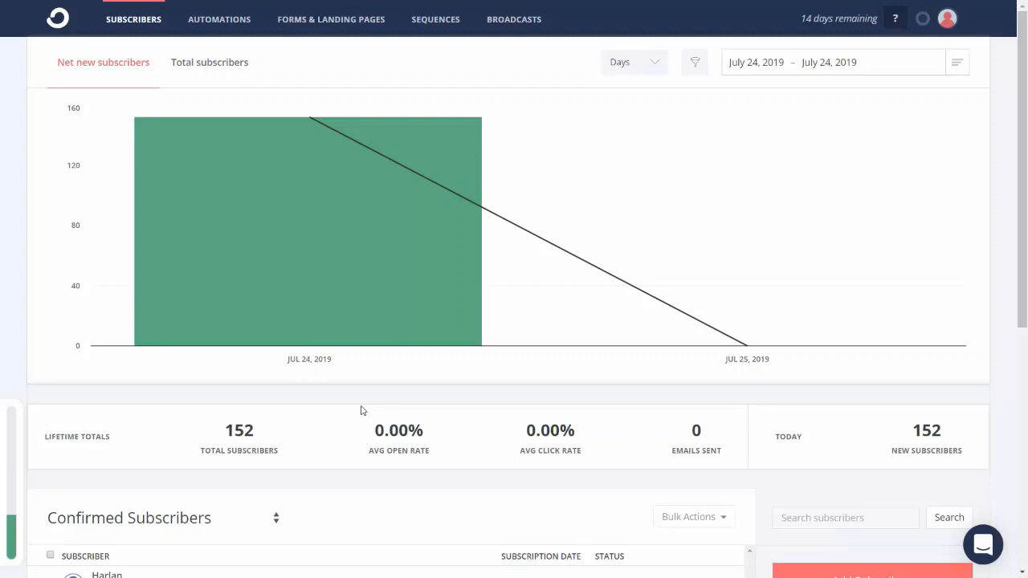
pyautogui.scroll(-1, 362, 410)
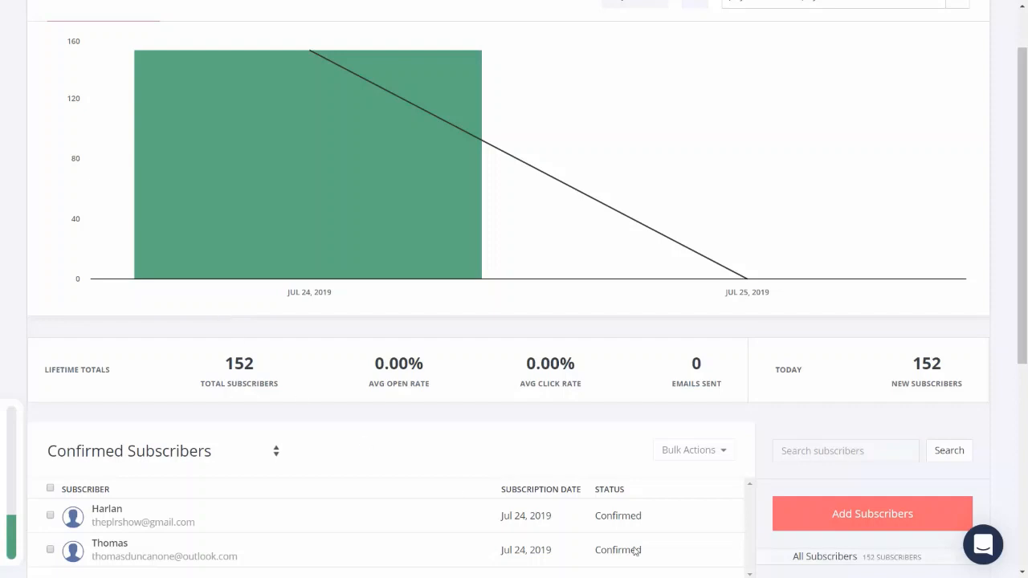
# Start a CSV subscriber import and choose "upload to convertkit.csv" from the Downloads folder.
pyautogui.click(840, 523)
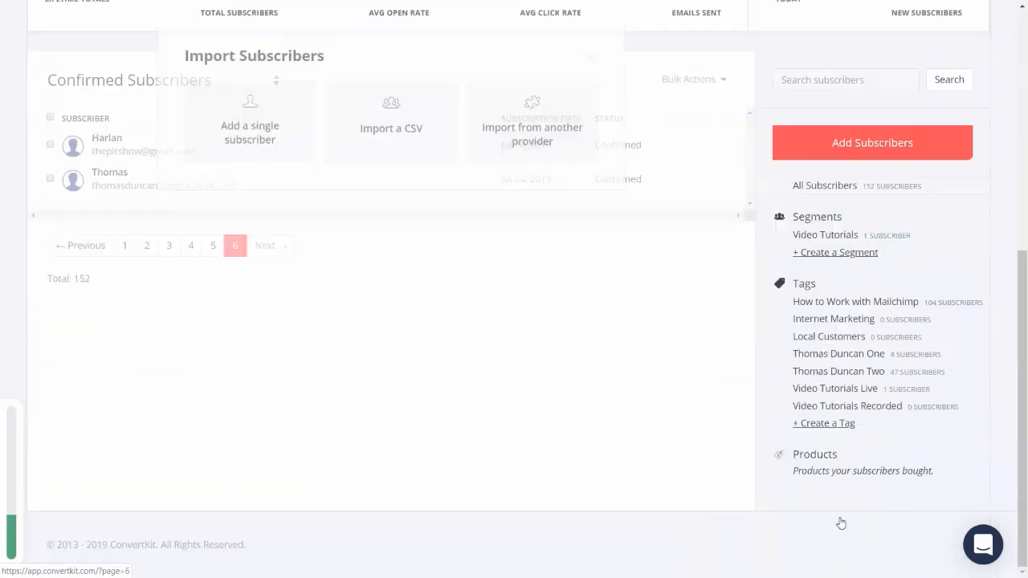
pyautogui.click(390, 138)
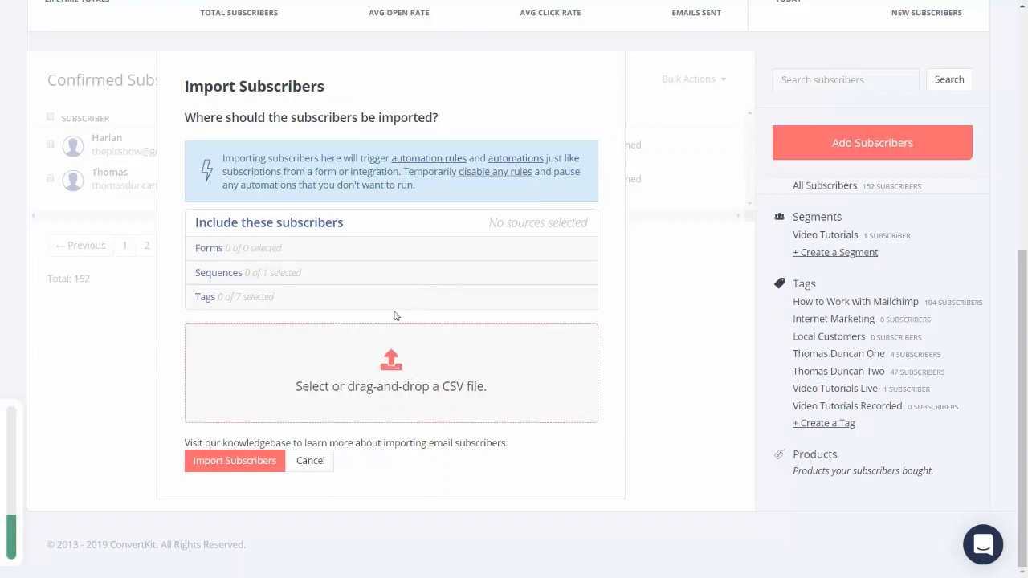
pyautogui.click(426, 376)
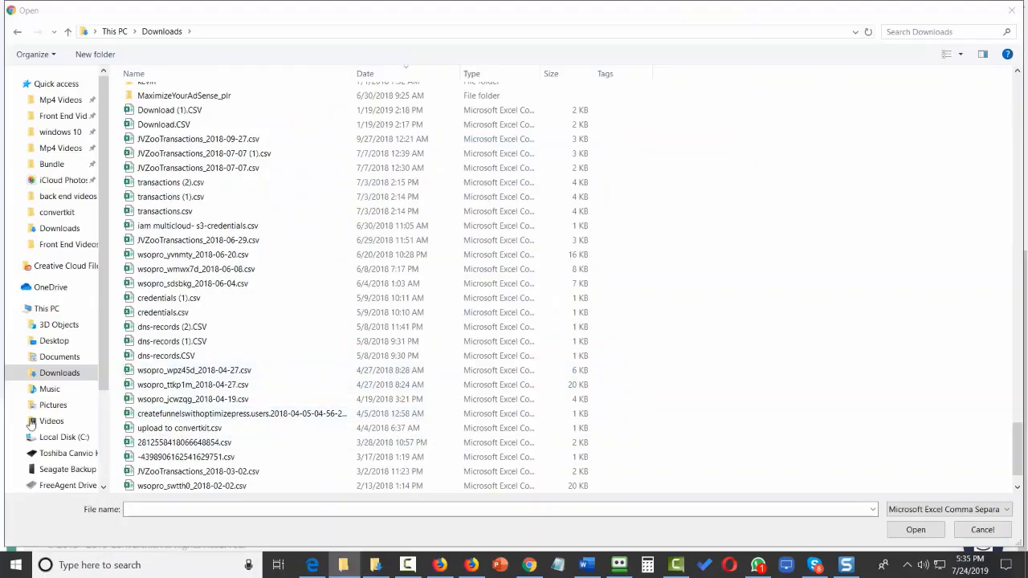
pyautogui.click(181, 429)
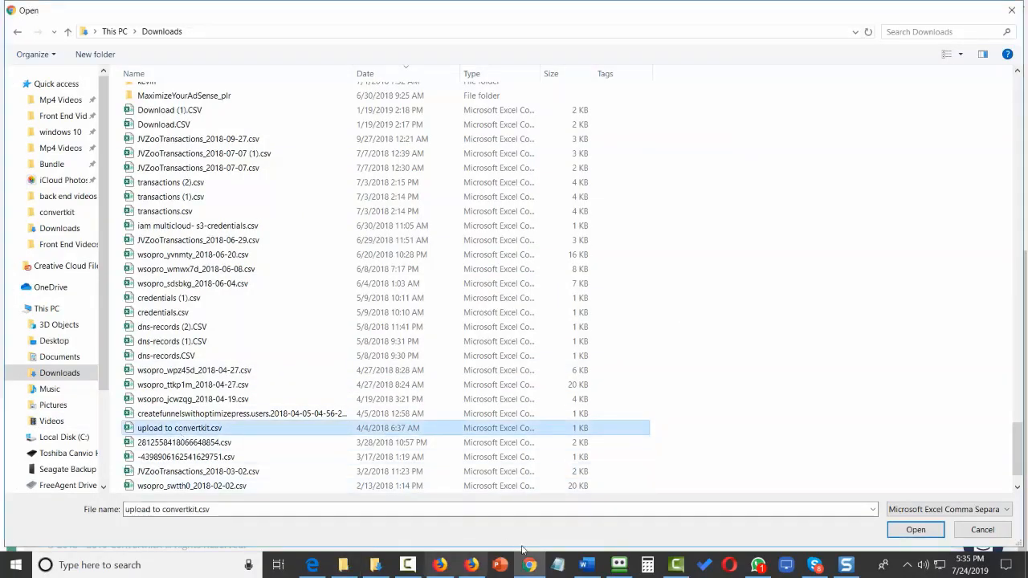
pyautogui.click(916, 530)
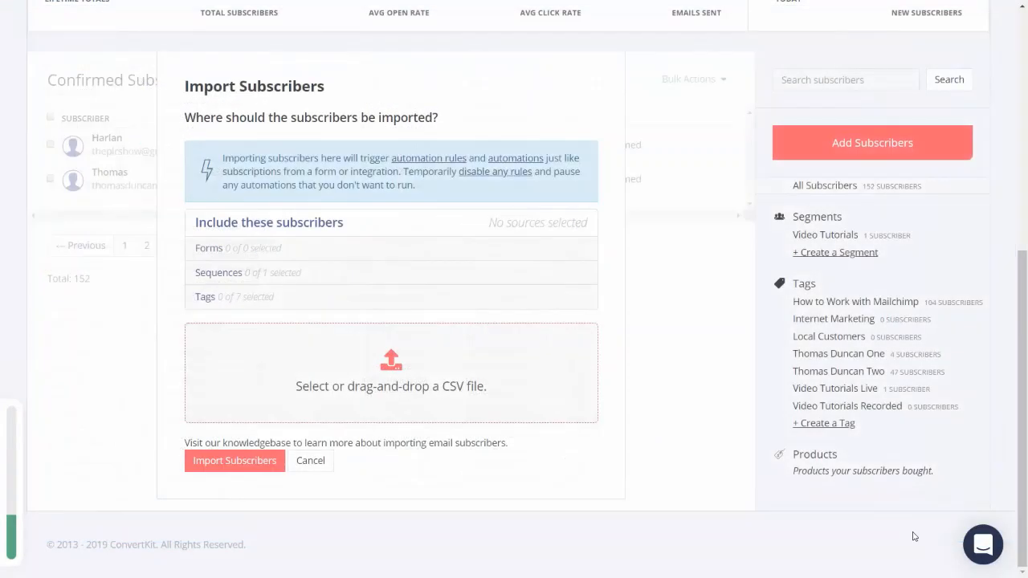
# Assign the subscribers in the uploaded CSV to the personal-name tag ending in "One".
pyautogui.scroll(-2, 275, 241)
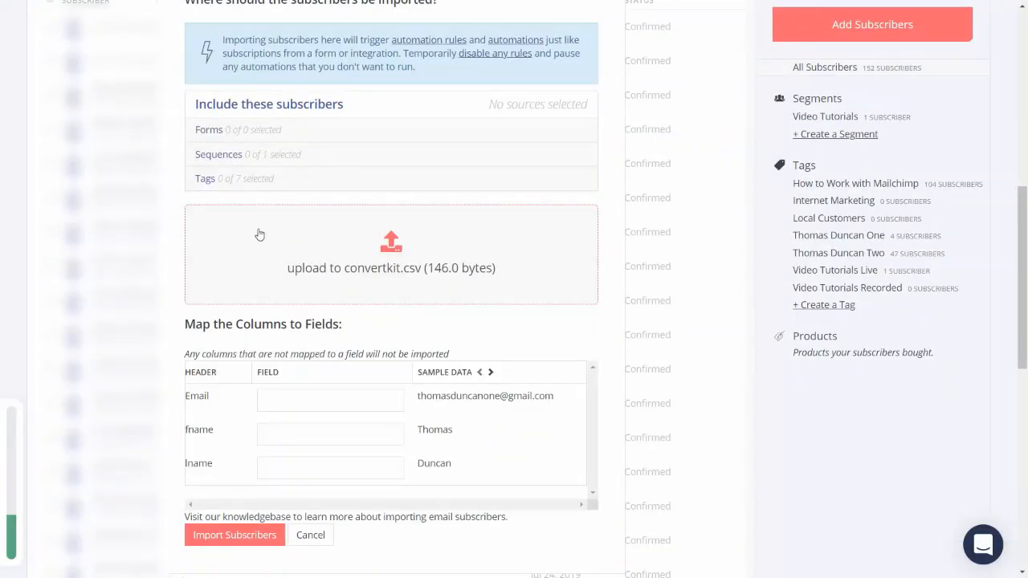
pyautogui.click(205, 180)
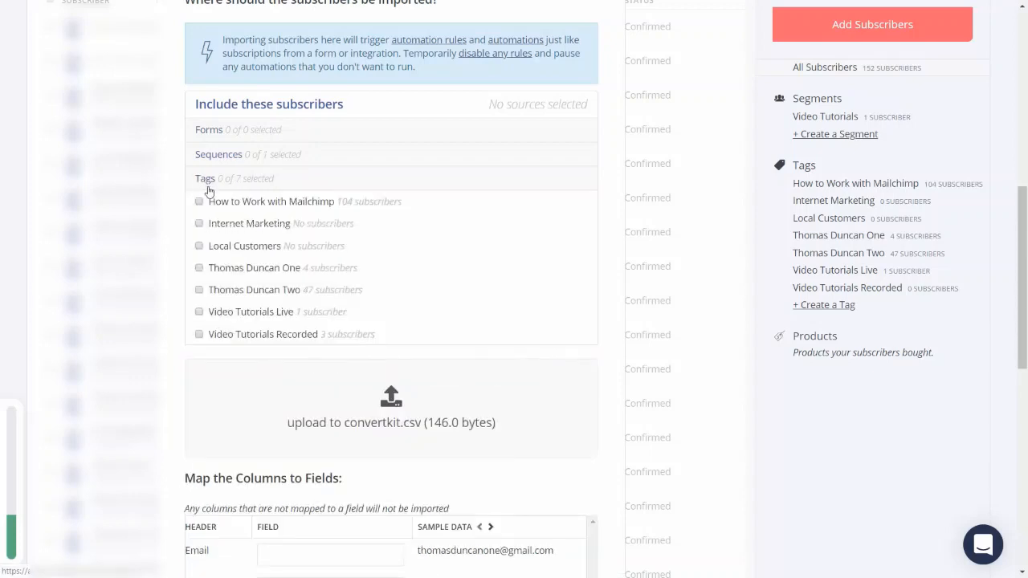
pyautogui.click(200, 269)
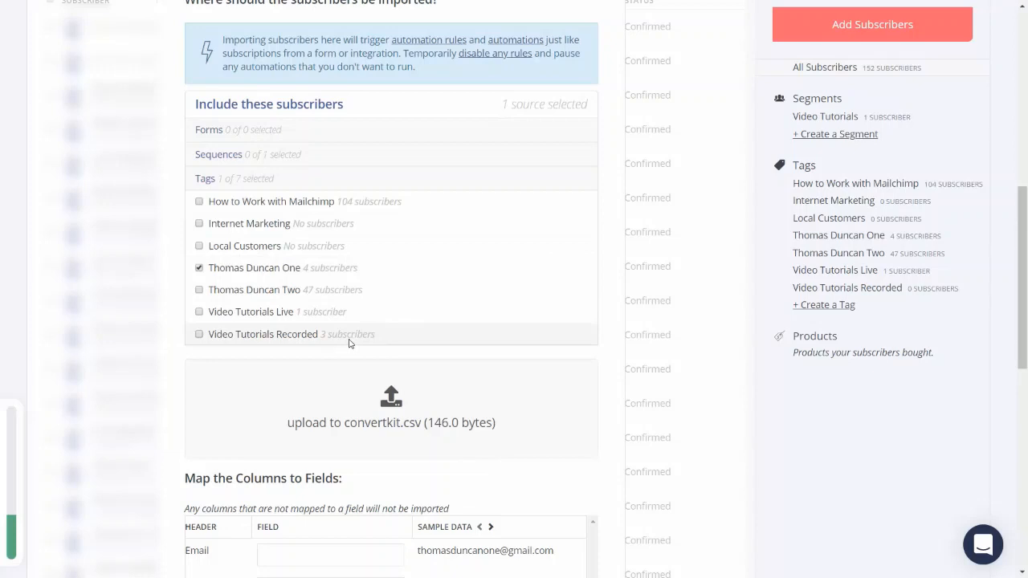
# Map the CSV's Email column to the Email field and its fname column to First name.
pyautogui.scroll(-3, 350, 344)
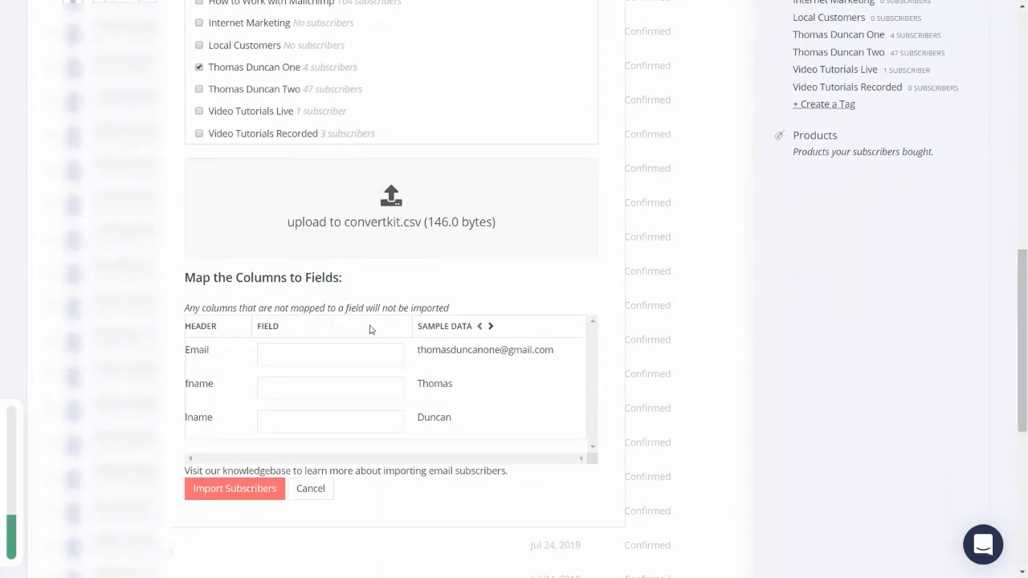
pyautogui.click(328, 358)
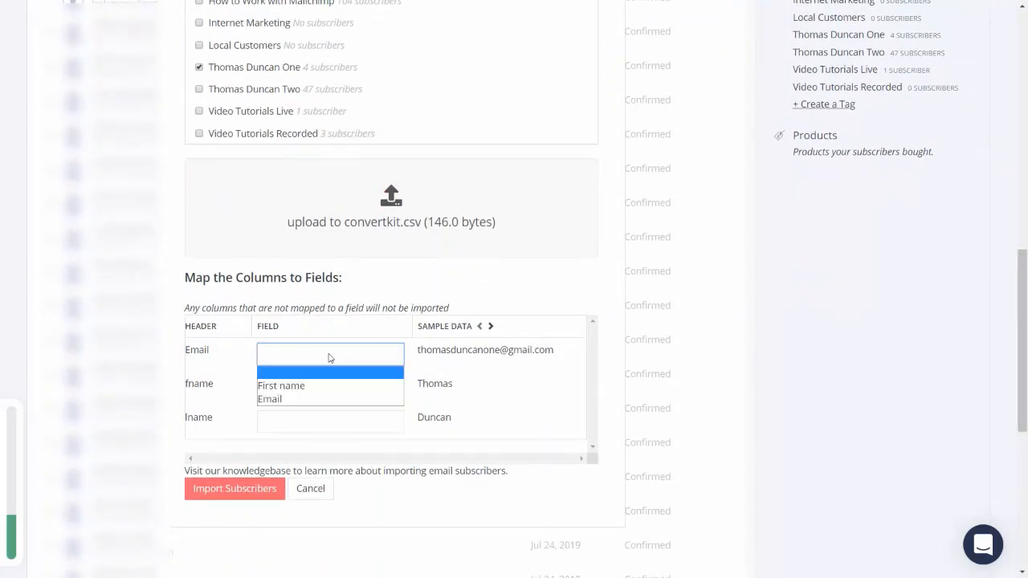
pyautogui.click(299, 399)
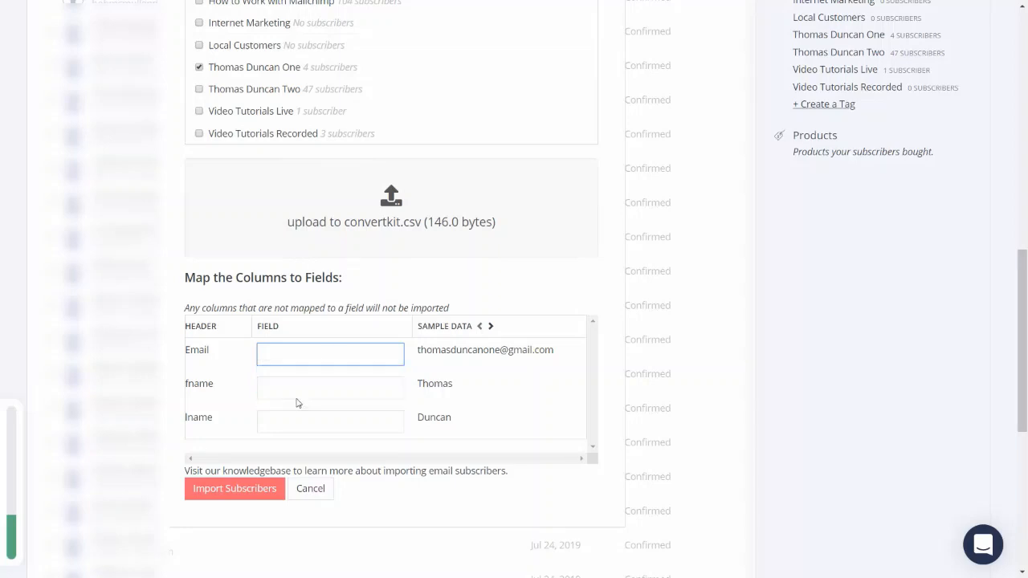
pyautogui.click(351, 399)
pyautogui.click(338, 419)
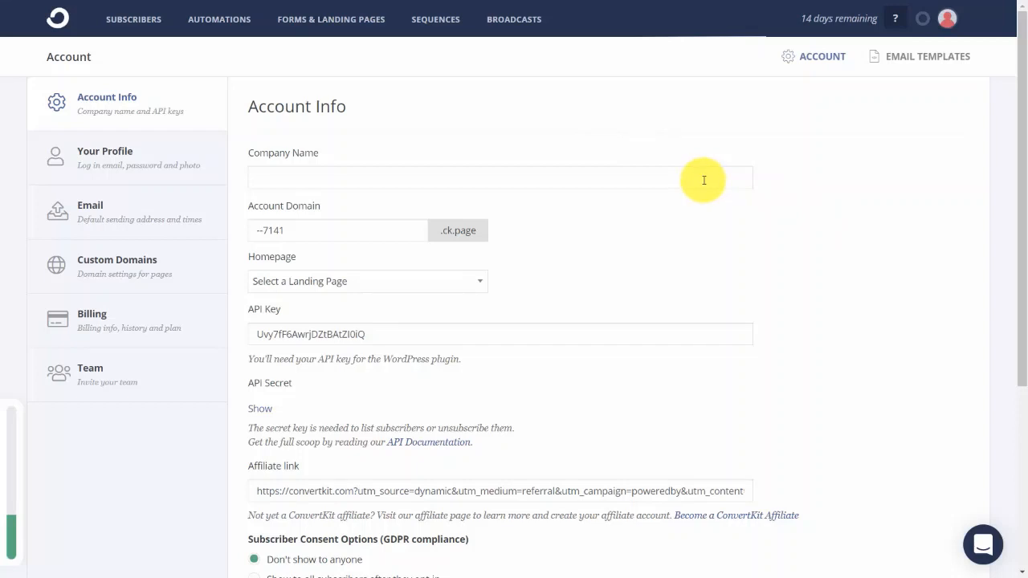
# Create a new form in the Inline format from the two-column template with an image placeholder beside the name and email fields.
pyautogui.click(330, 22)
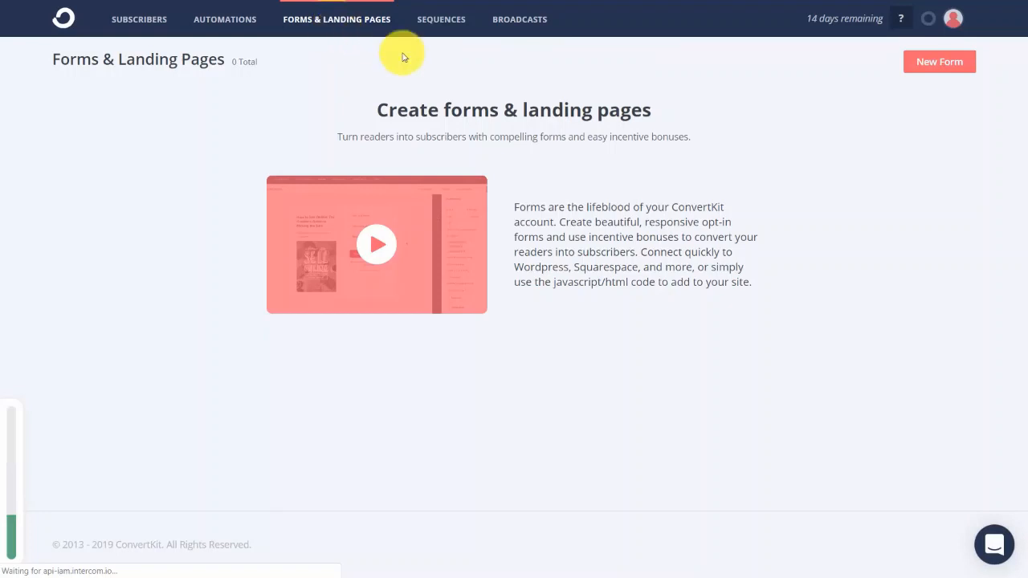
pyautogui.click(944, 64)
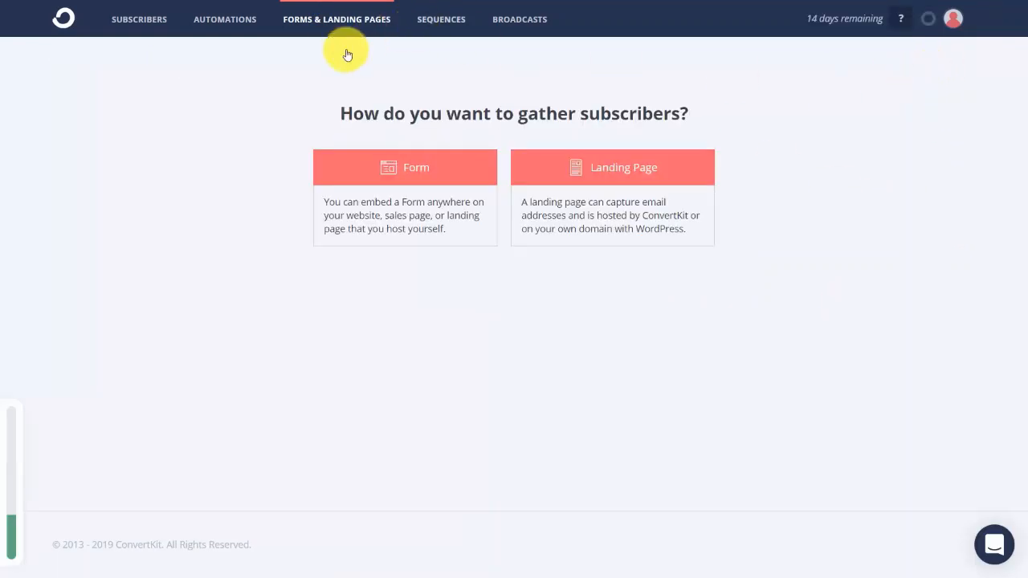
pyautogui.click(410, 175)
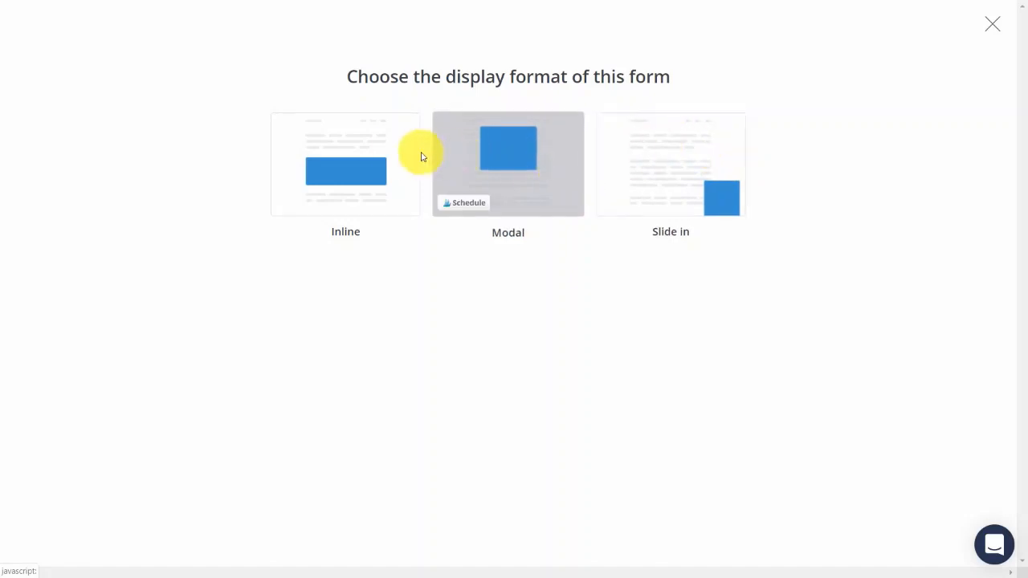
pyautogui.click(356, 138)
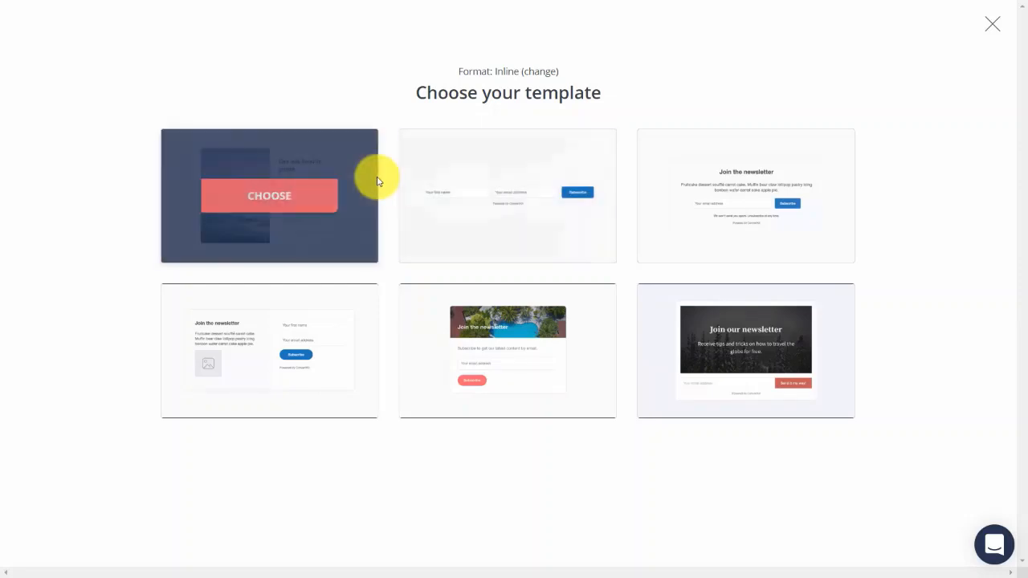
pyautogui.click(254, 364)
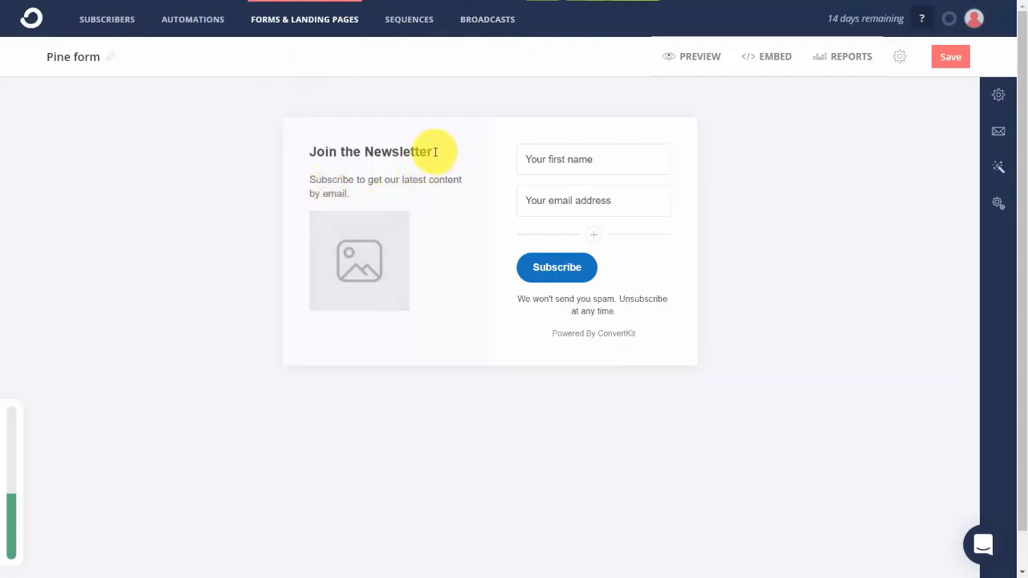
# Change the form's heading to "Get Video Tutorials" and replace the placeholder image with qrcode.png.
pyautogui.click(435, 152)
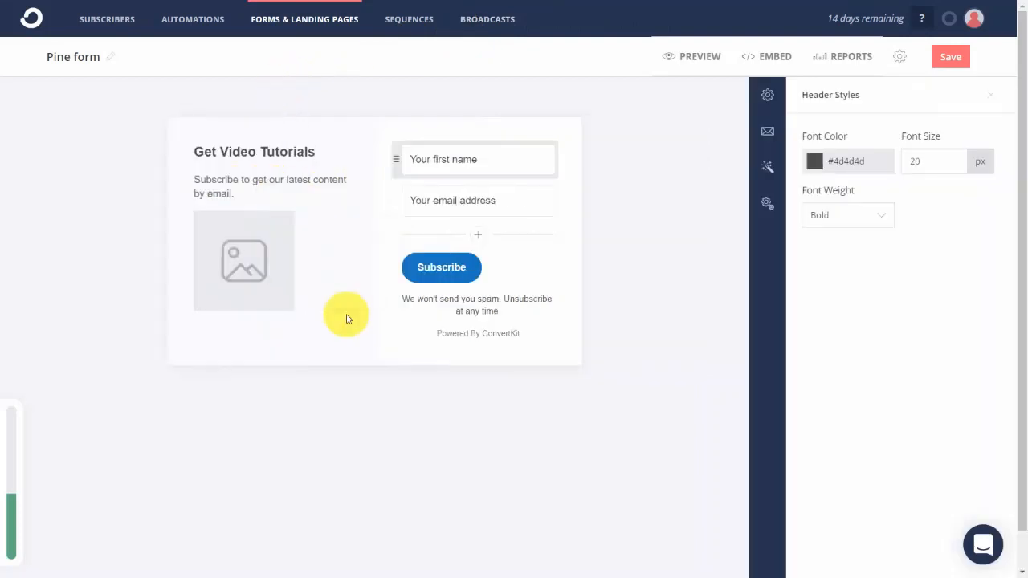
pyautogui.click(236, 265)
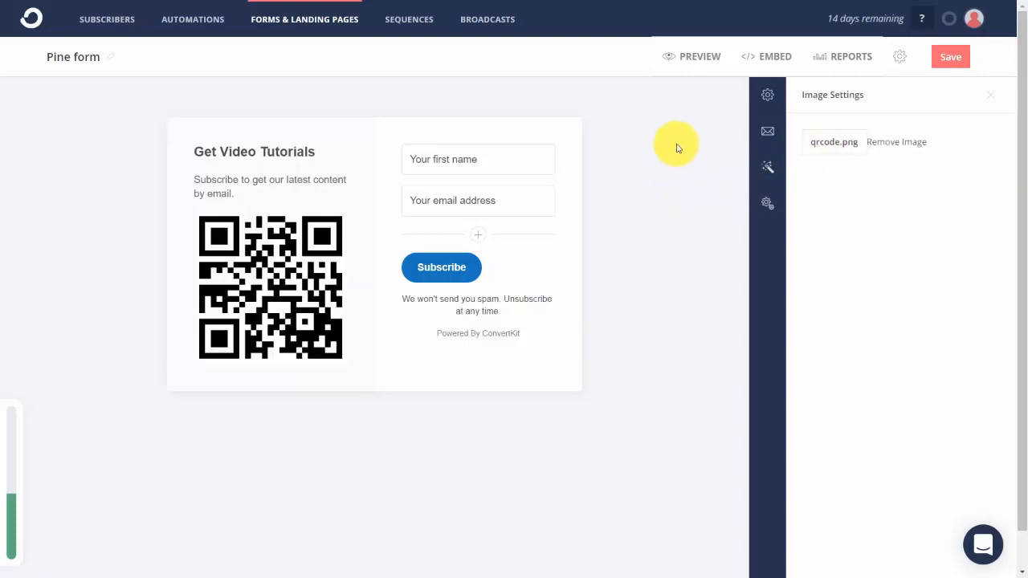
# Set the form to redirect visitors to another page when they subscribe.
pyautogui.click(767, 97)
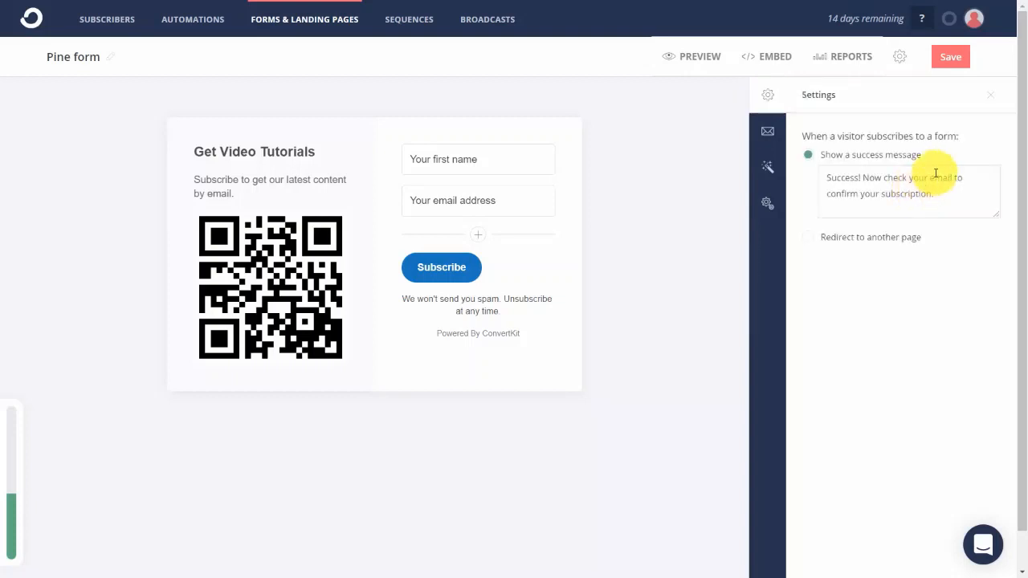
pyautogui.click(808, 239)
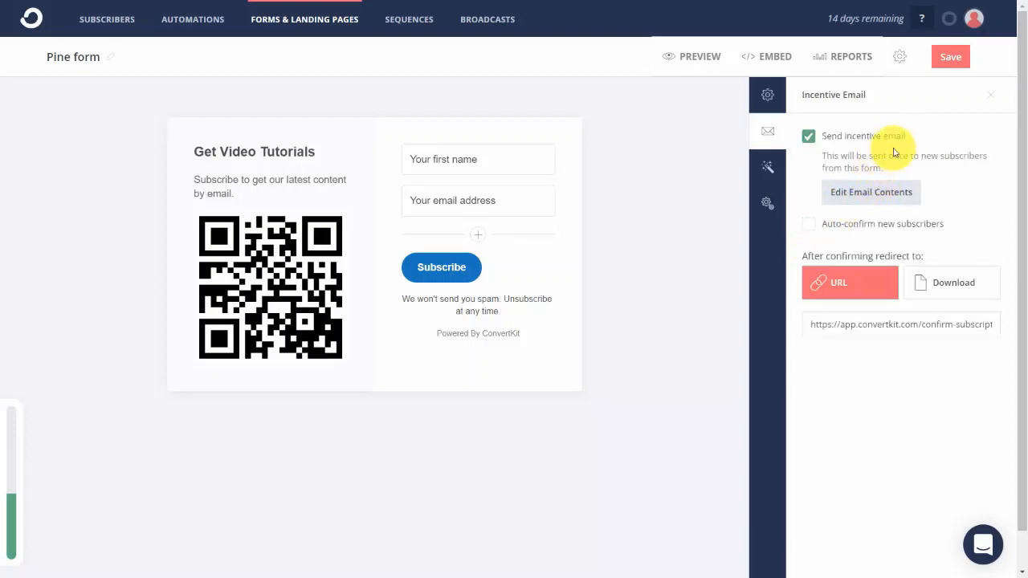
# Open the incentive email's contents and try toggling the auto-confirm and send incentive email options.
pyautogui.click(853, 198)
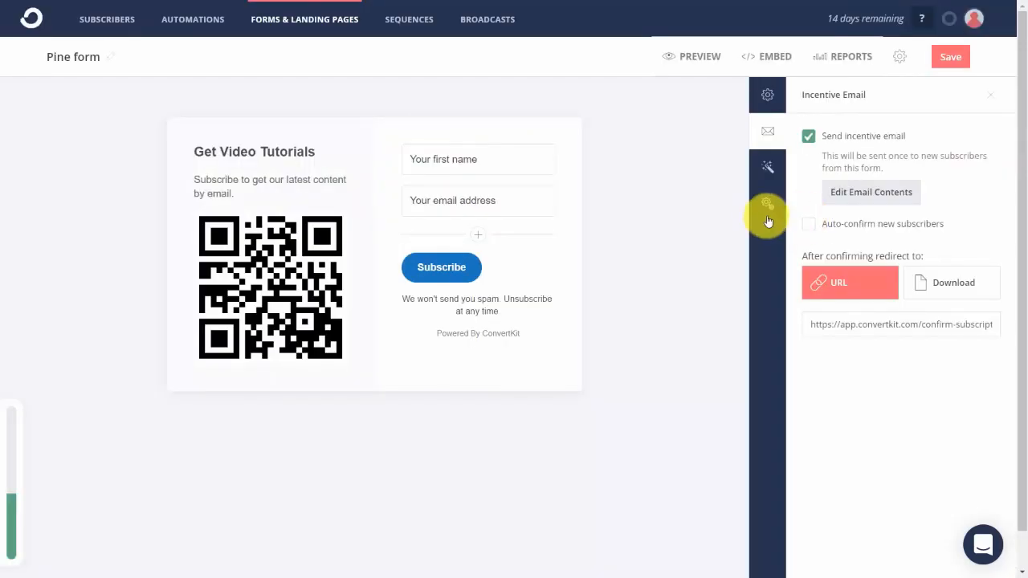
pyautogui.click(809, 228)
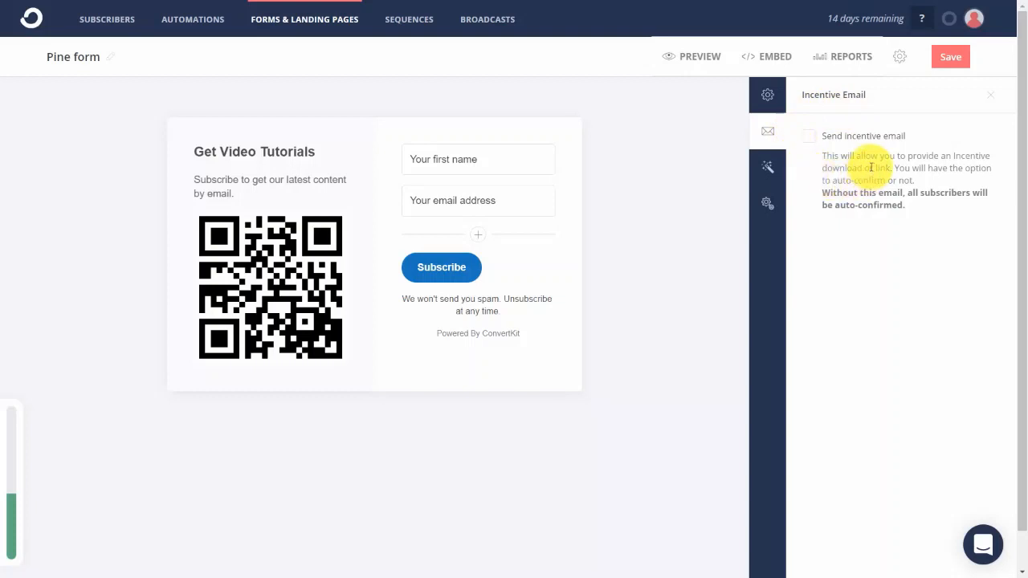
pyautogui.click(809, 137)
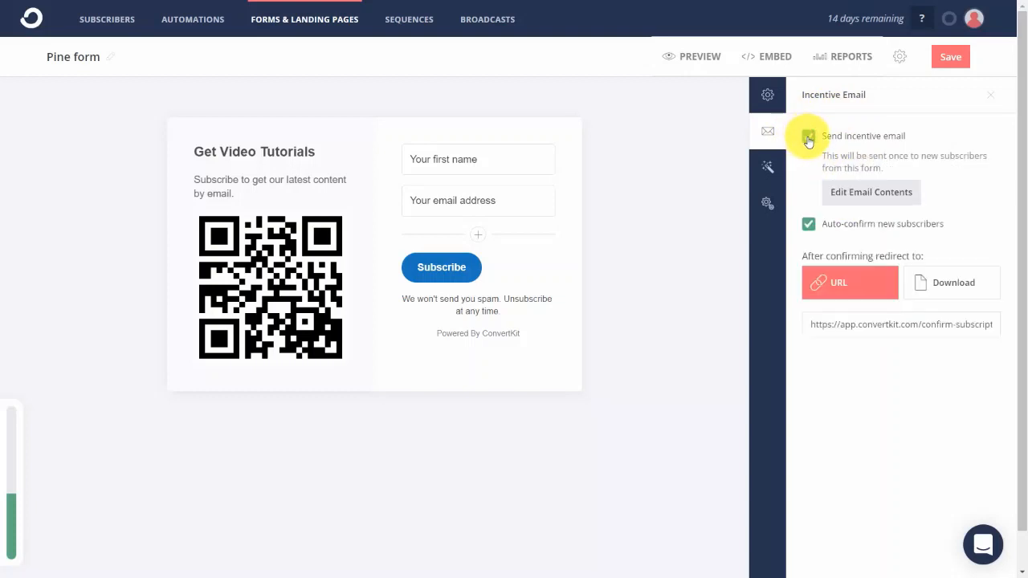
pyautogui.click(809, 224)
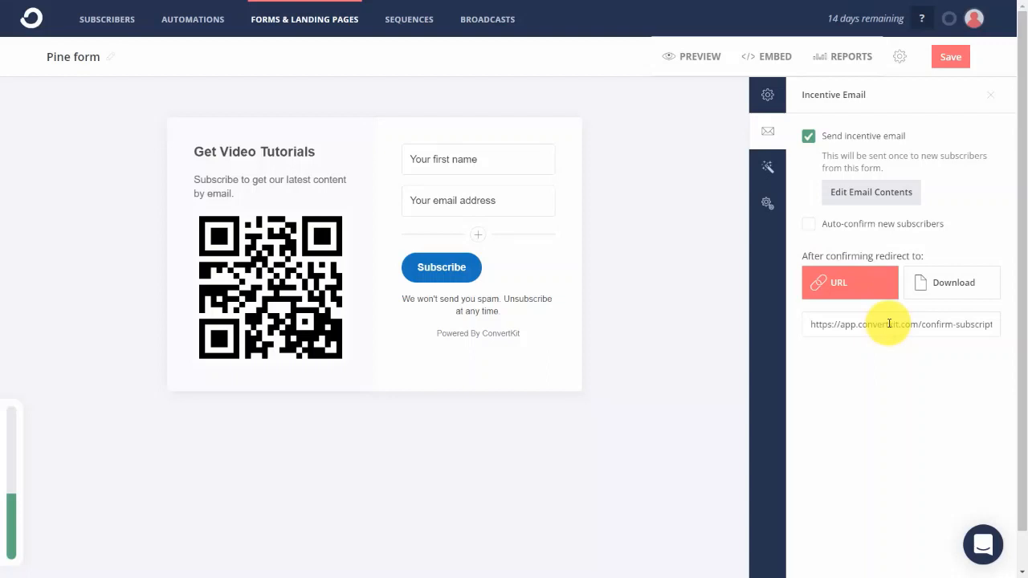
# Enter the personal website URL as the after-confirmation redirect, and switch the redirect to a download of Training Guide.pdf.
pyautogui.hotkey('ctrl', 'a')
pyautogui.write('http://thomasduncanone.com')
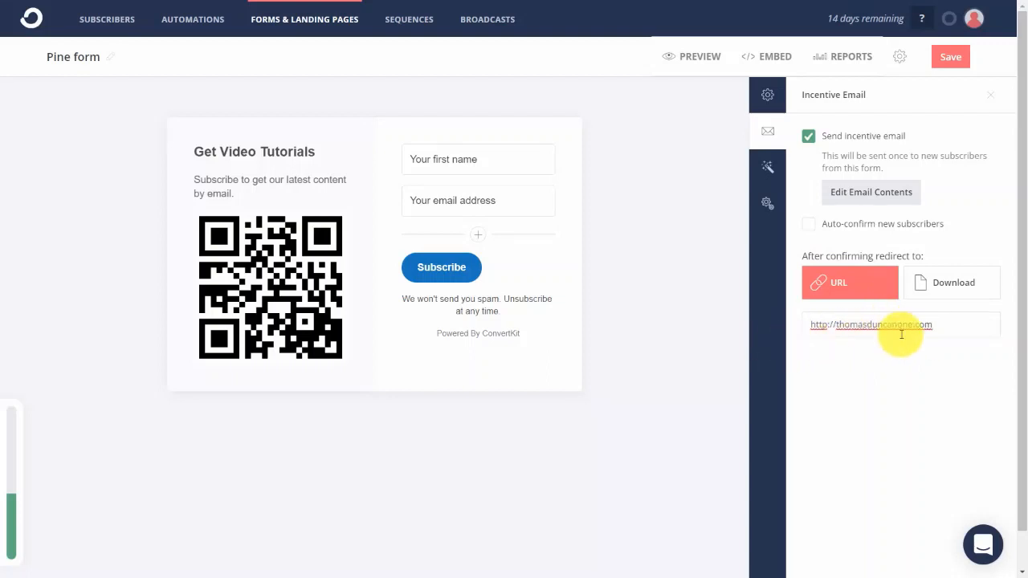
pyautogui.click(926, 287)
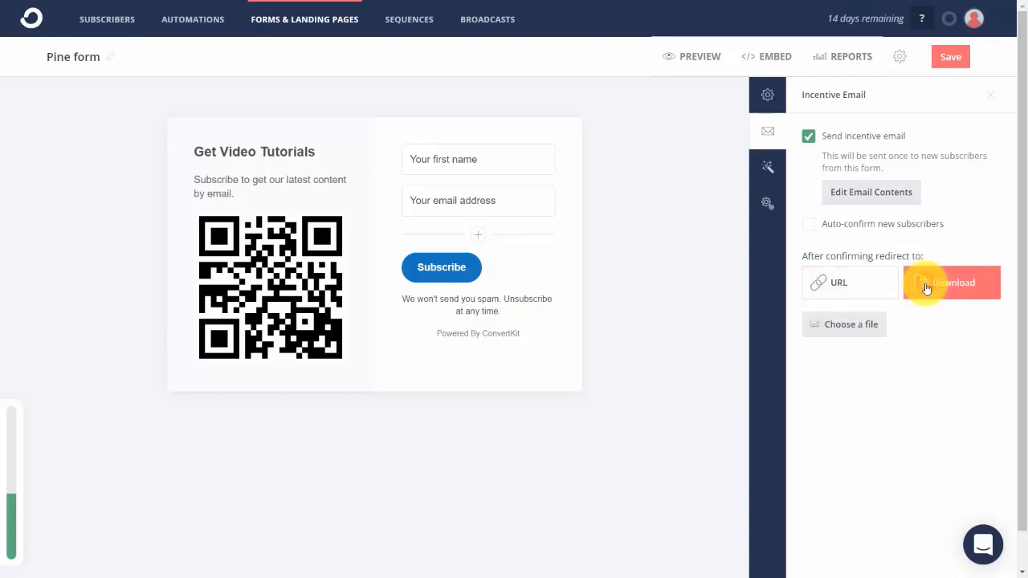
pyautogui.click(874, 330)
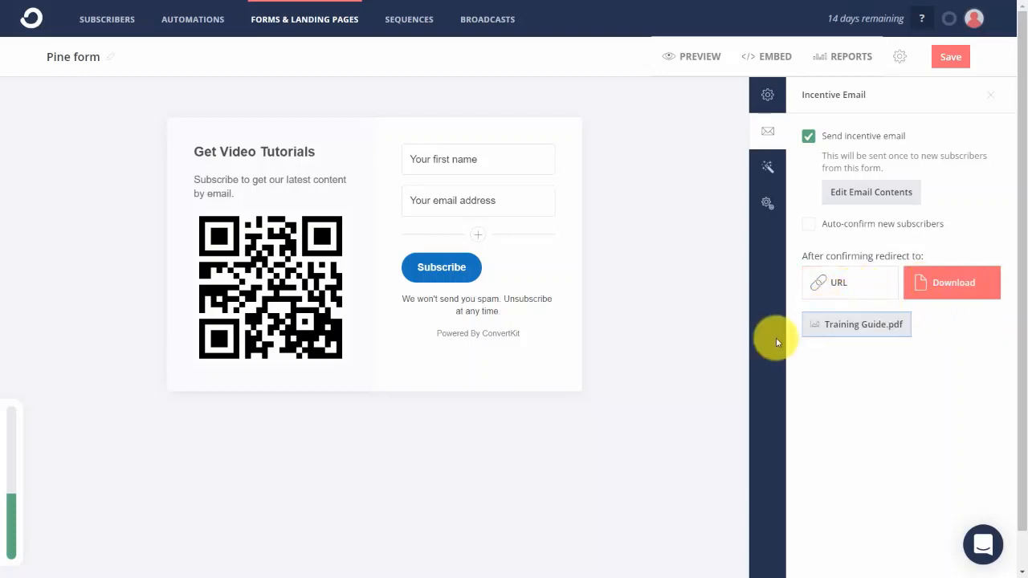
# Try the form's advanced options for sending subscribers to the thank you page and invisible reCAPTCHA, turning both off again.
pyautogui.click(767, 168)
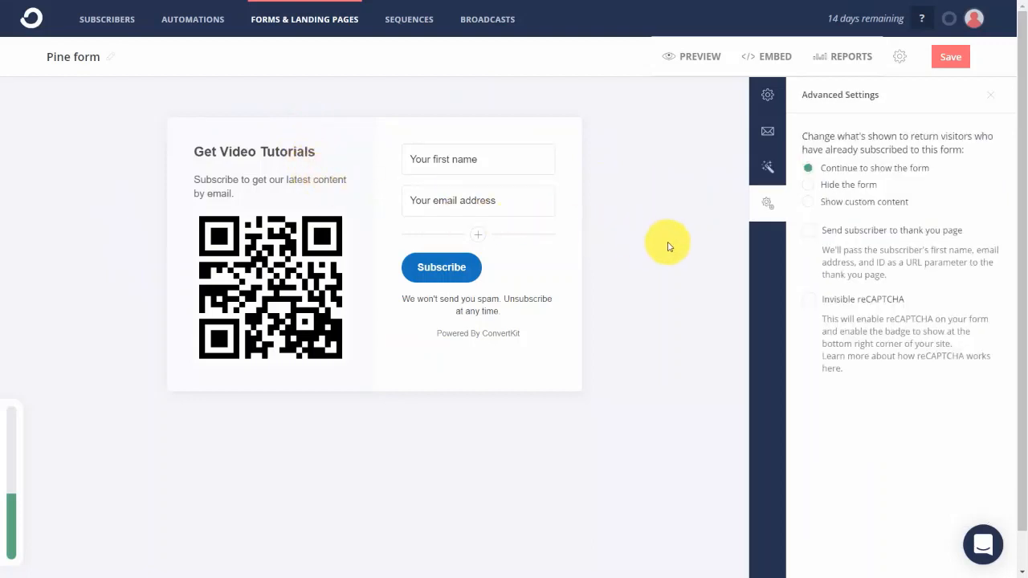
pyautogui.click(776, 213)
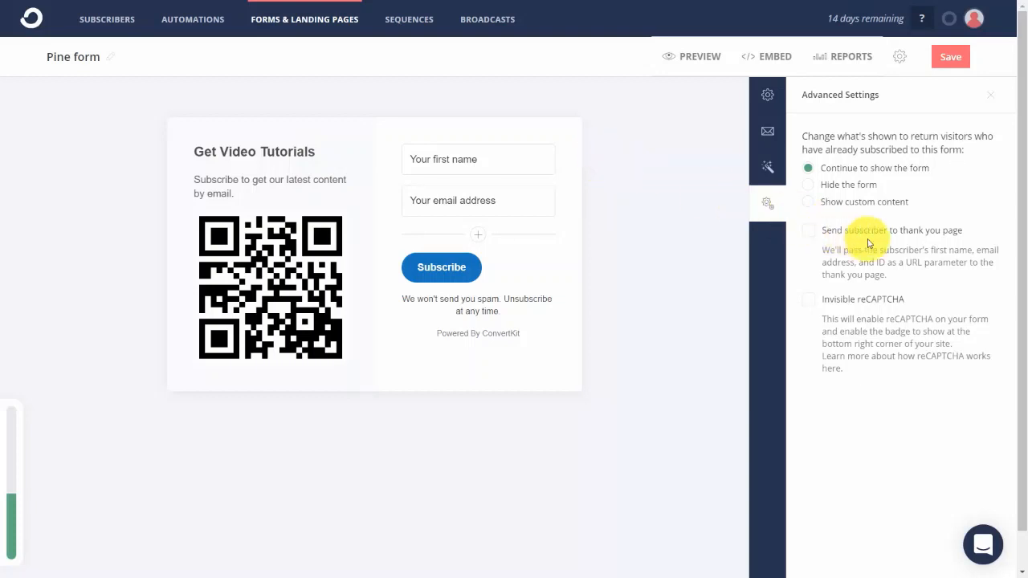
pyautogui.click(808, 235)
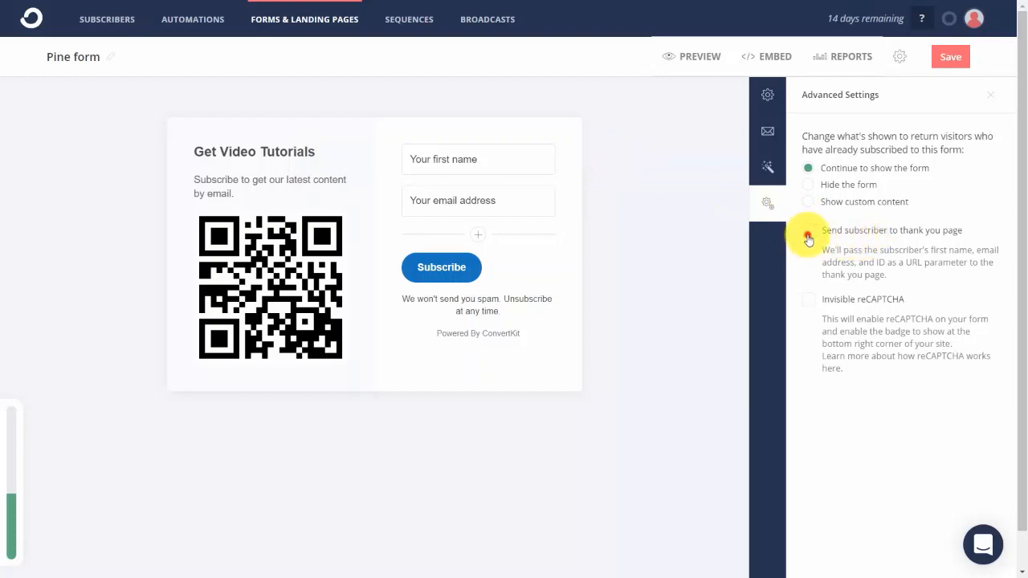
pyautogui.click(808, 303)
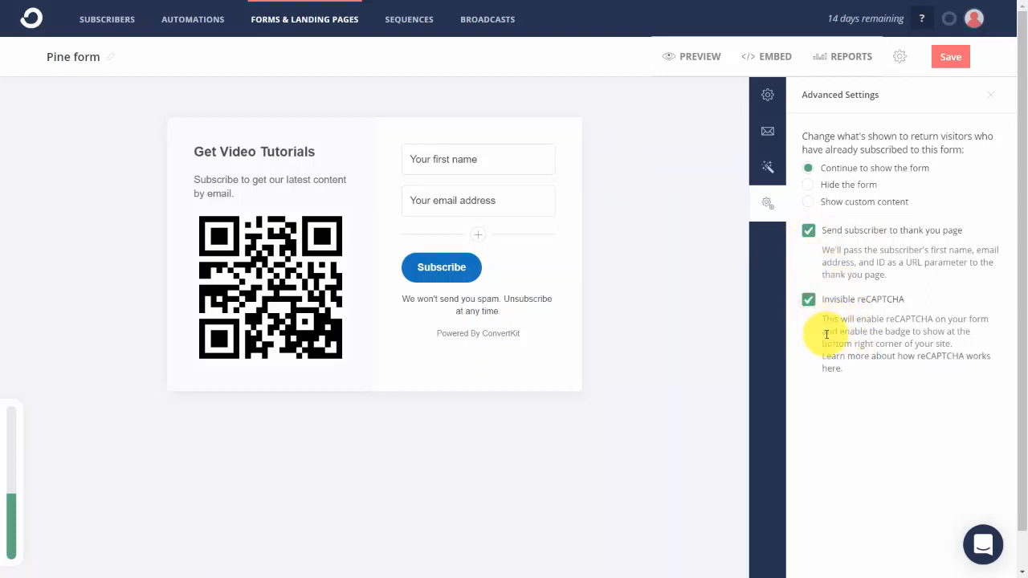
pyautogui.click(809, 303)
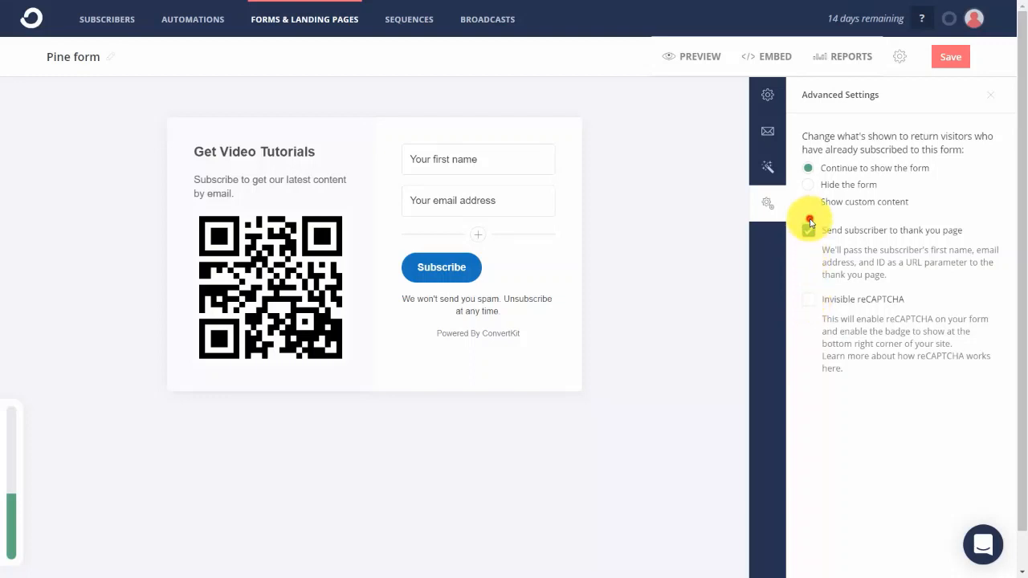
pyautogui.click(809, 227)
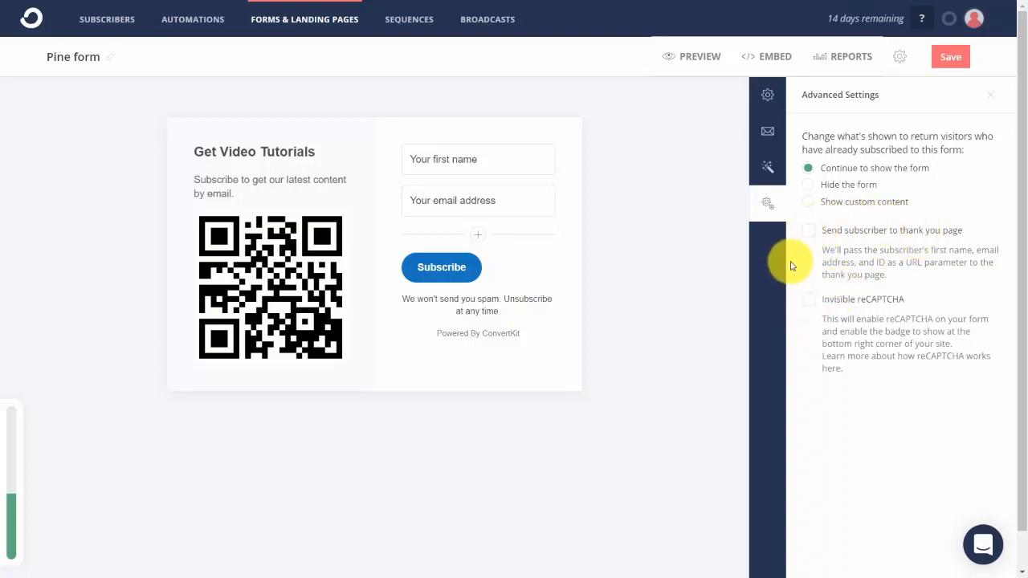
# Save the Pine form.
pyautogui.click(950, 54)
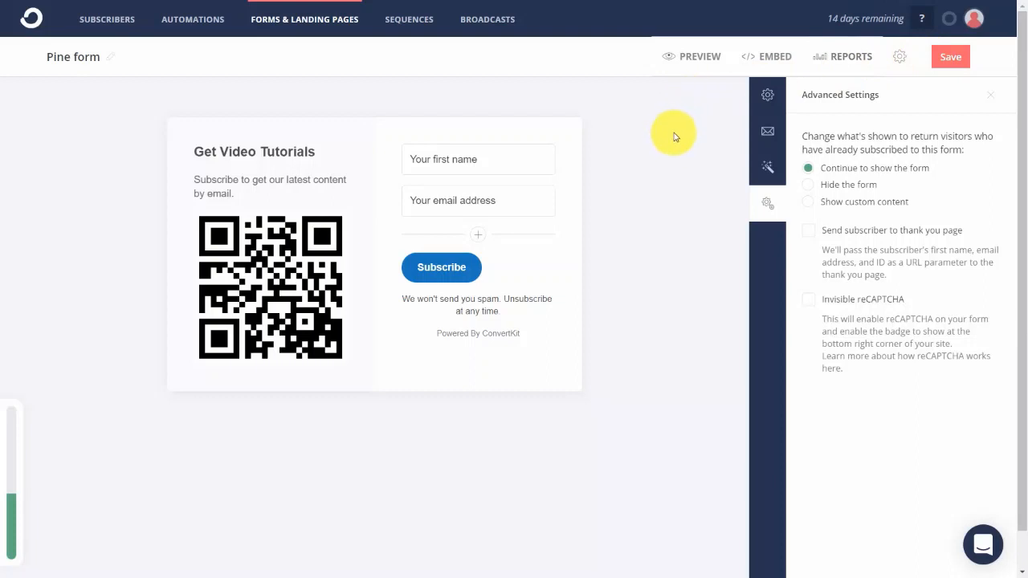
# Review the Pine form's preview and its HTML and WordPress embed options, and save the form.
pyautogui.click(698, 61)
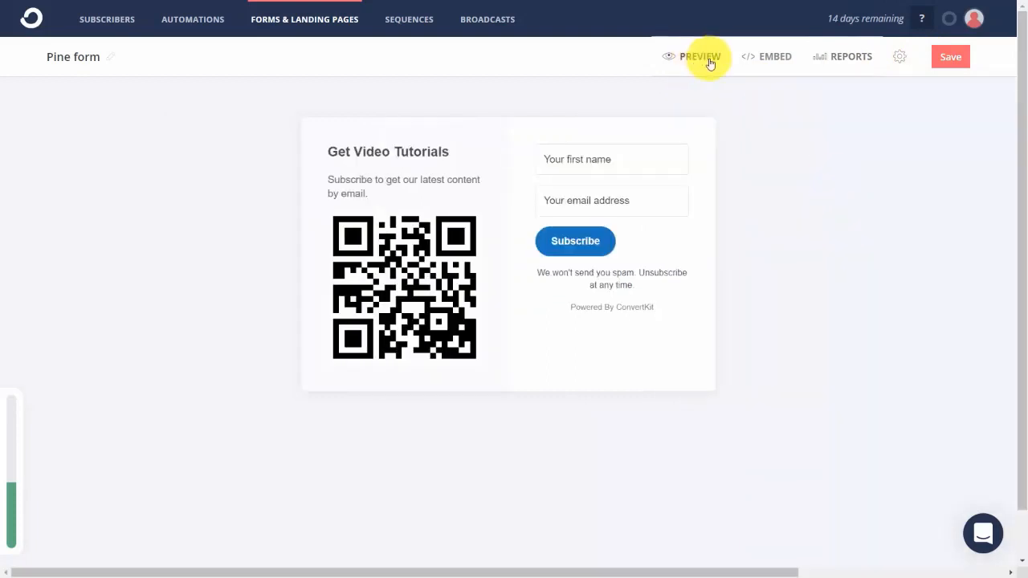
pyautogui.click(771, 57)
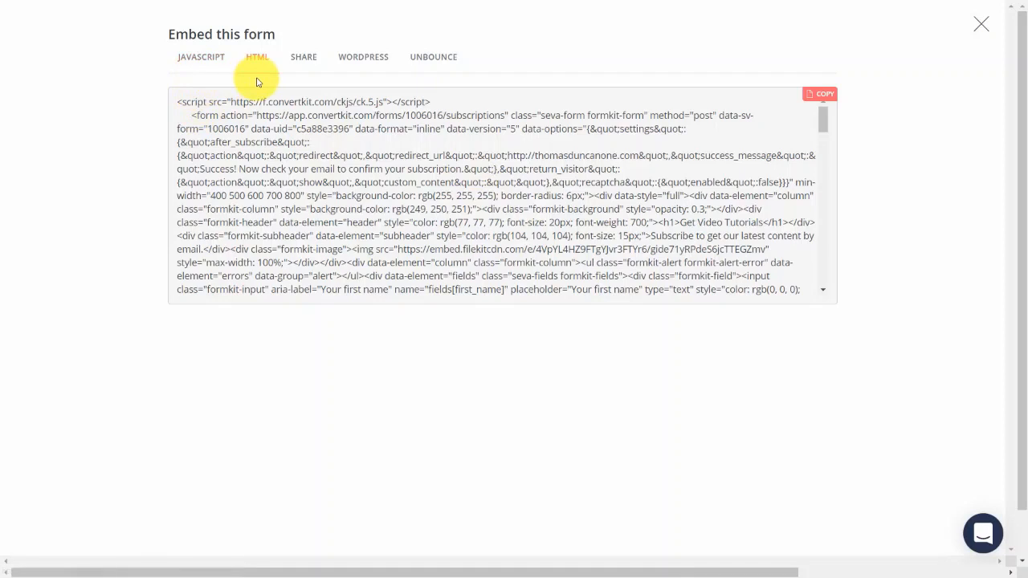
pyautogui.click(363, 57)
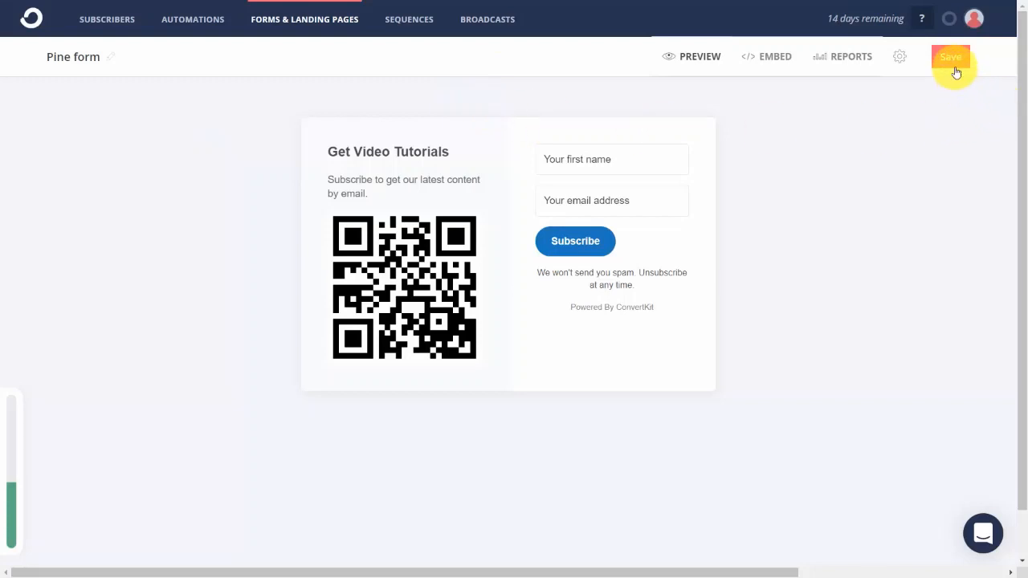
pyautogui.click(951, 63)
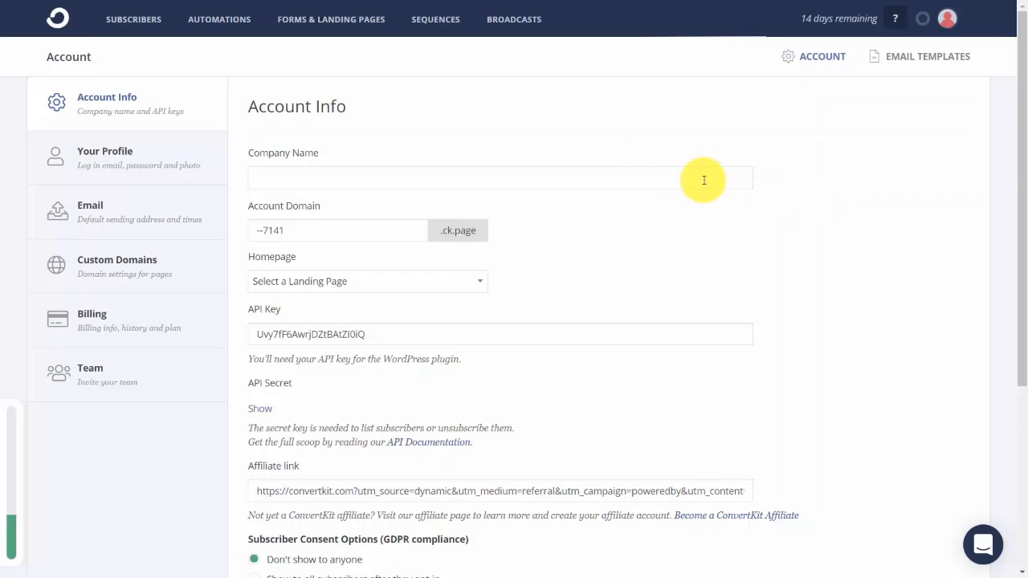
# Create a new inline form for embedding on a website, using the Pine template.
pyautogui.click(329, 22)
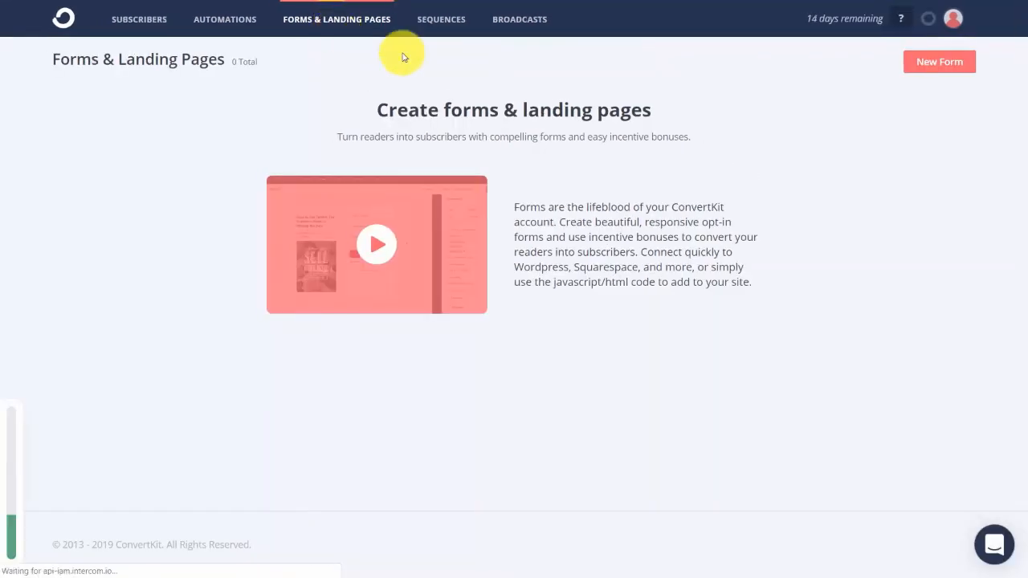
pyautogui.click(946, 64)
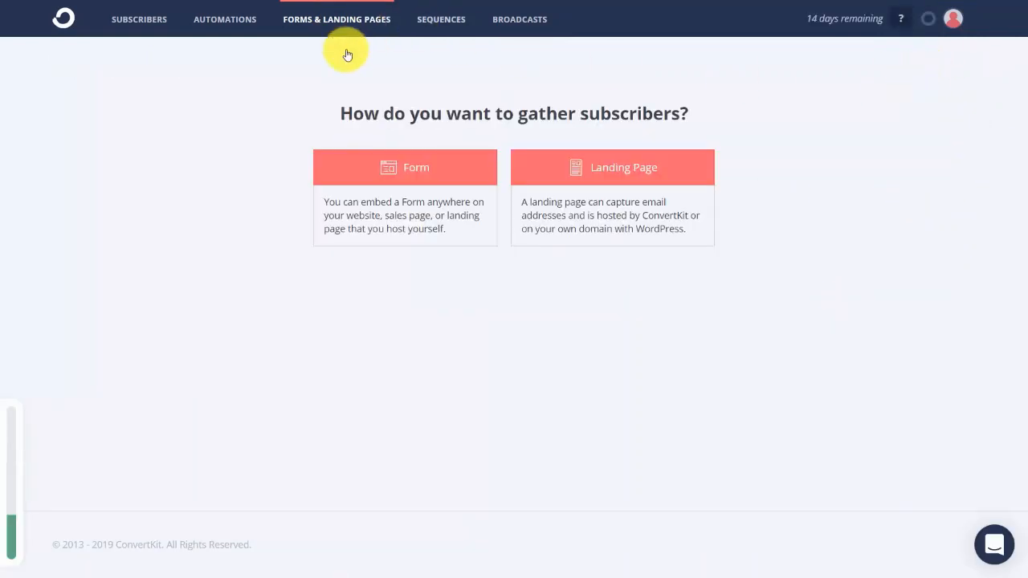
pyautogui.click(410, 175)
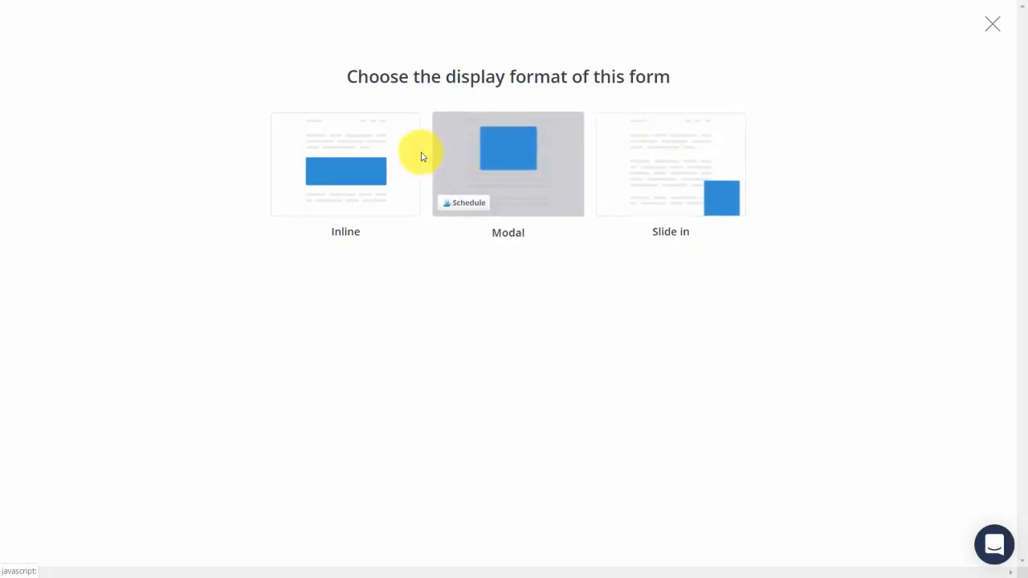
pyautogui.click(356, 137)
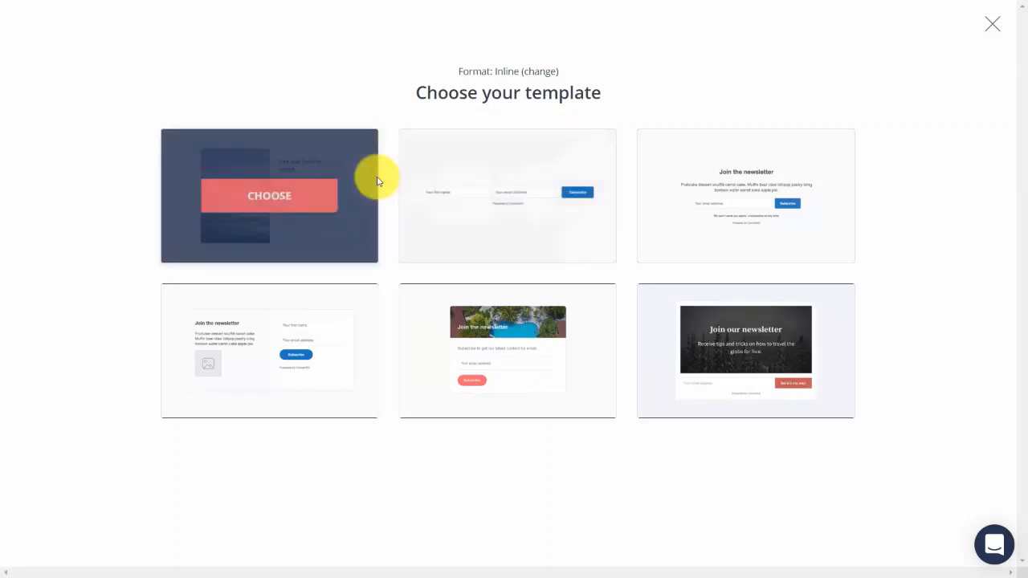
pyautogui.click(253, 364)
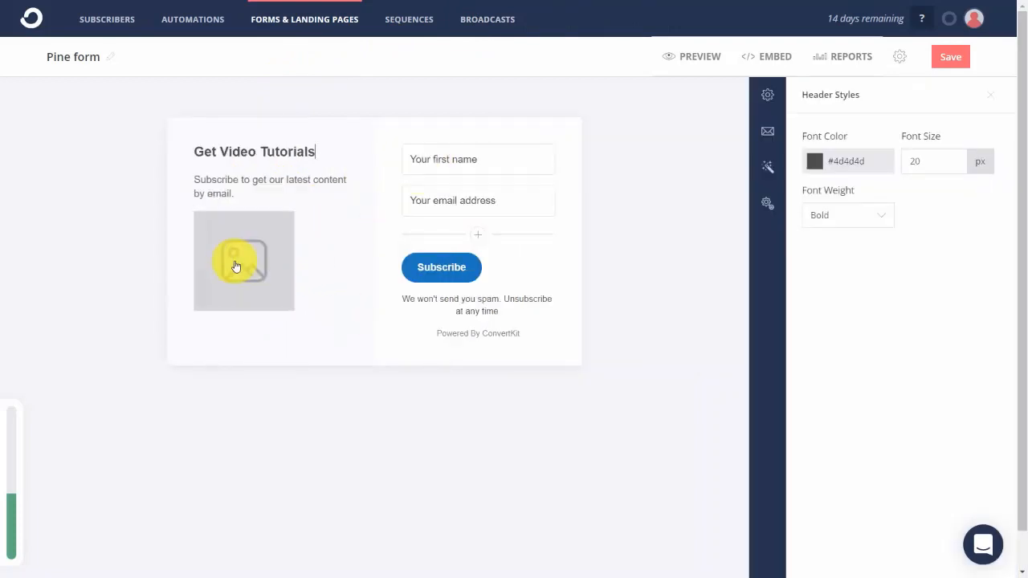
# Add qrcode.png as the form's image and redirect visitors to another page when they subscribe.
pyautogui.click(236, 265)
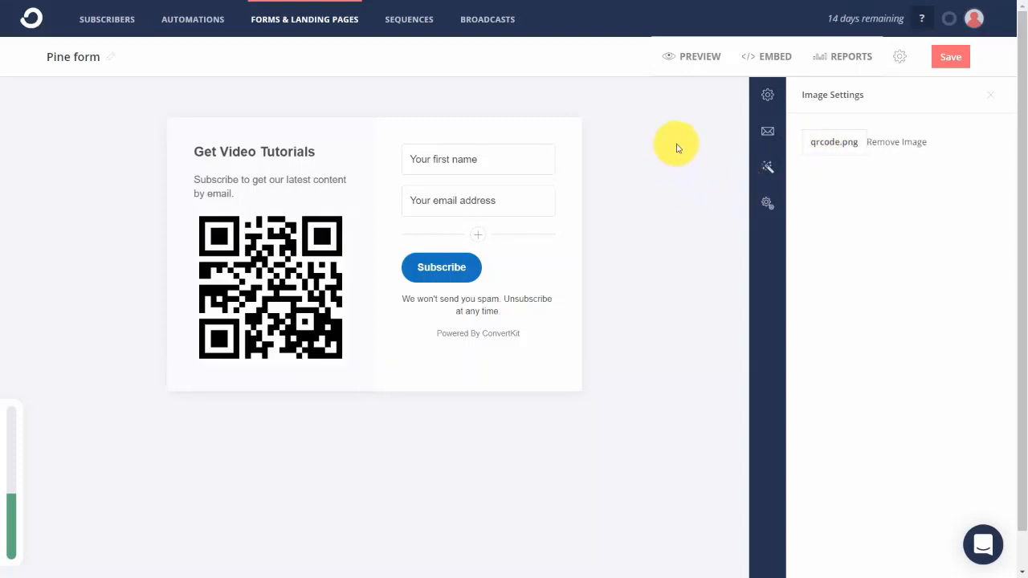
pyautogui.click(767, 96)
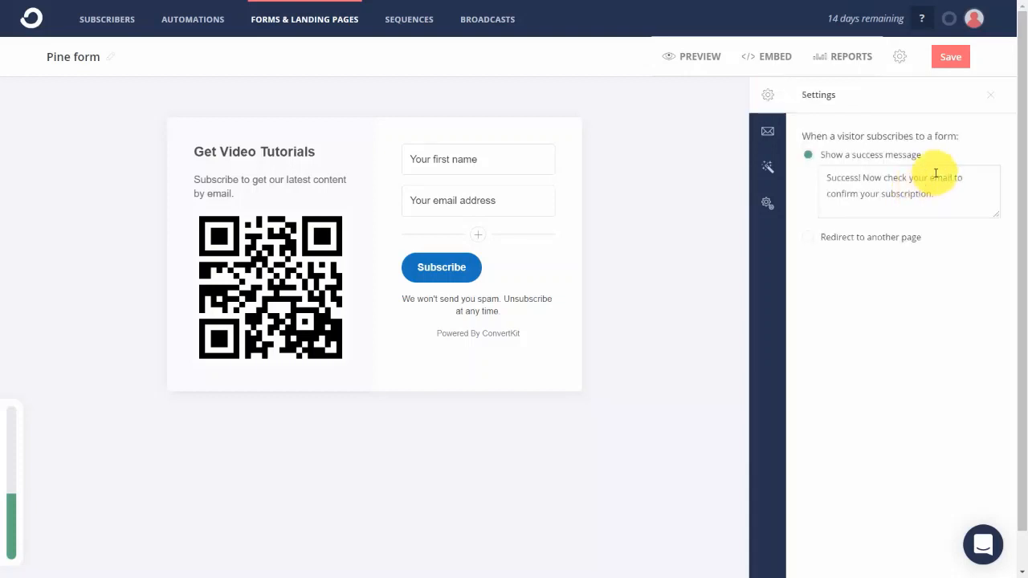
pyautogui.click(808, 238)
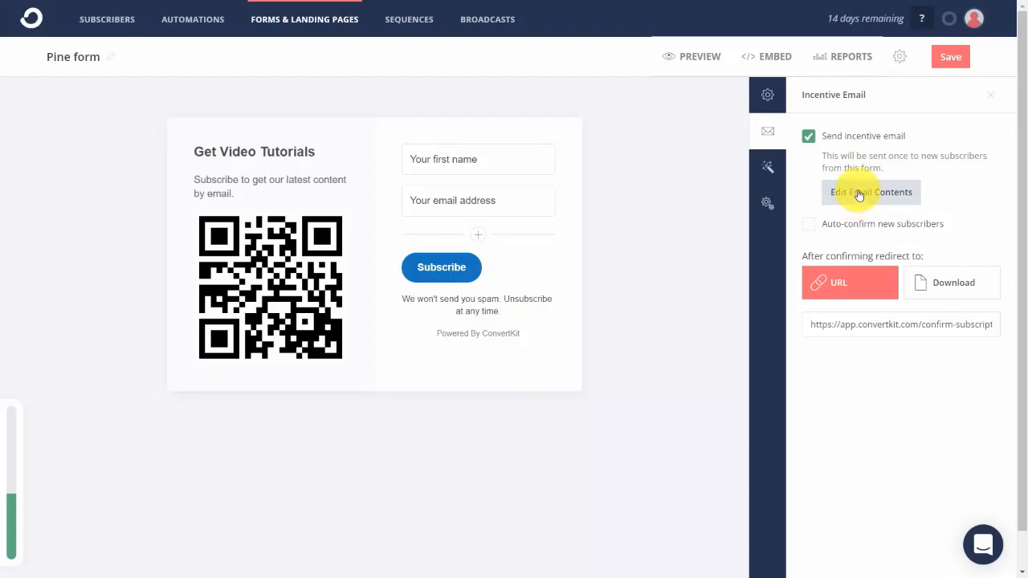
# Open the incentive email's contents and try toggling the send incentive email and auto-confirm new subscribers options.
pyautogui.click(853, 198)
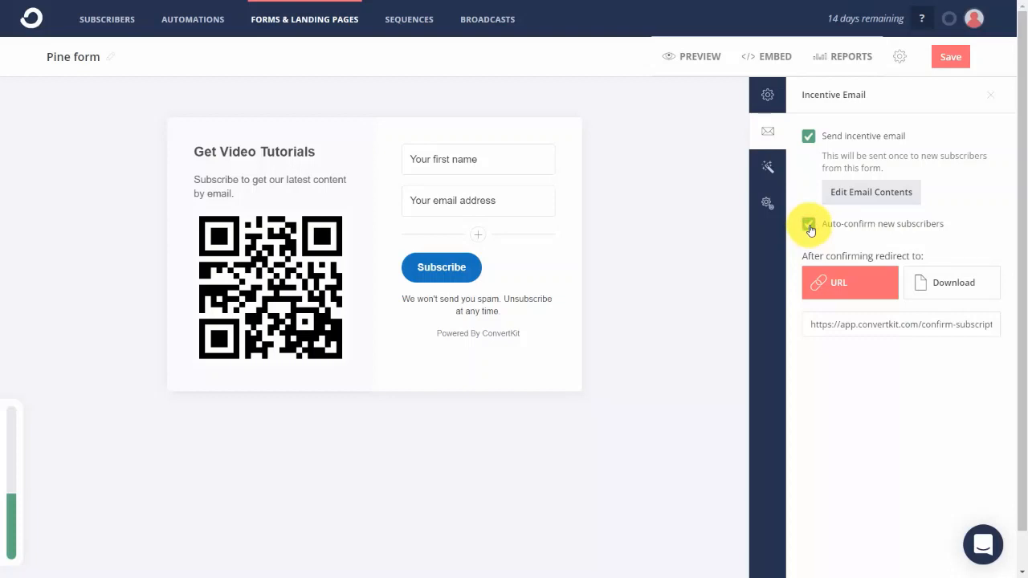
pyautogui.click(842, 137)
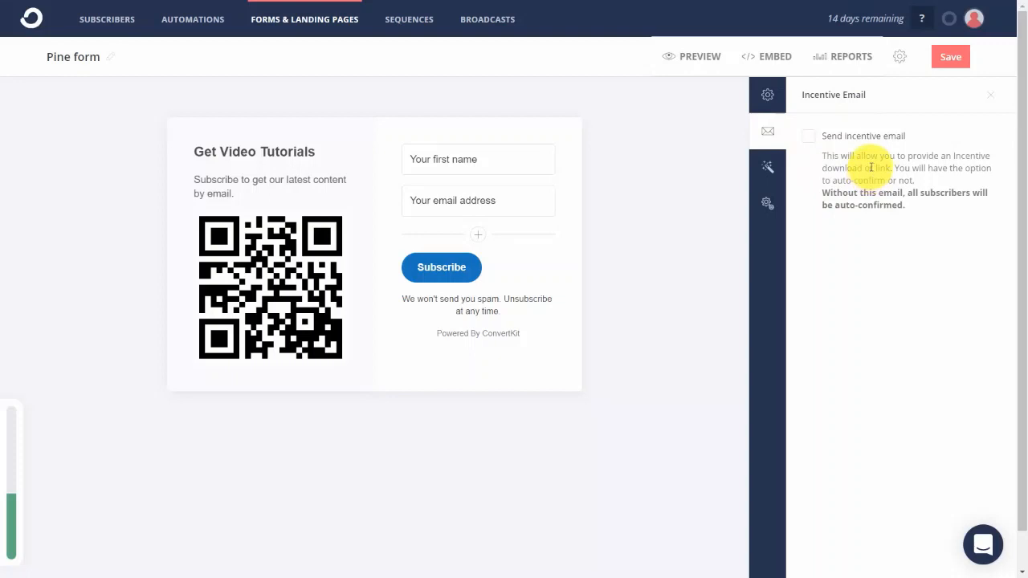
pyautogui.click(808, 137)
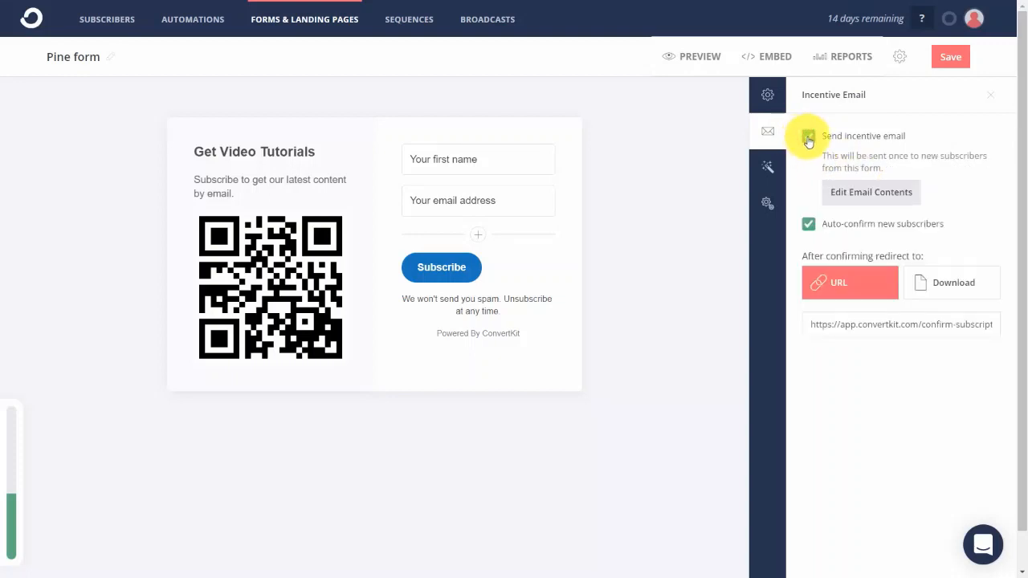
pyautogui.click(809, 225)
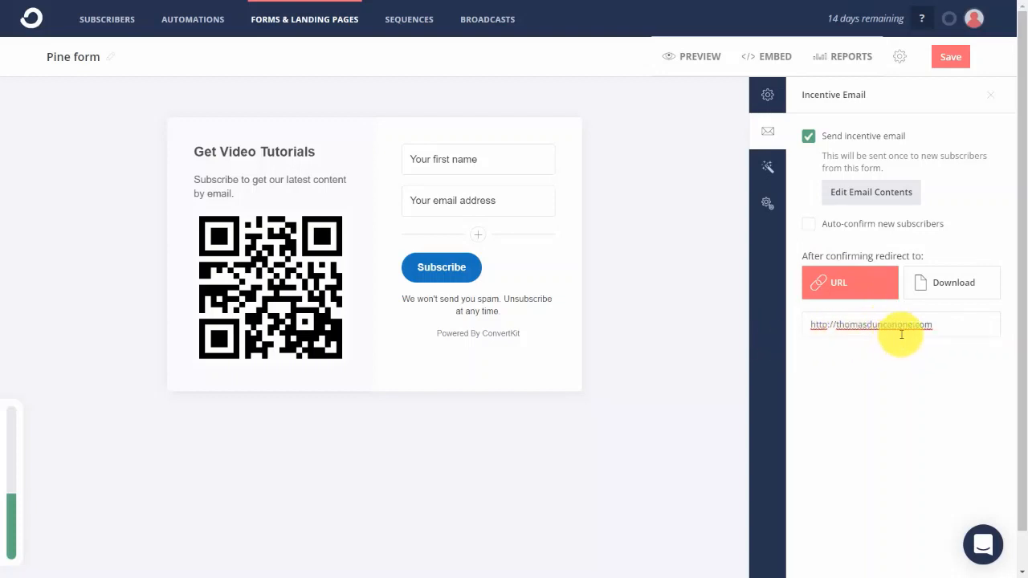
# Switch the after-confirmation redirect to a download and choose Training Guide.pdf as the file.
pyautogui.click(926, 287)
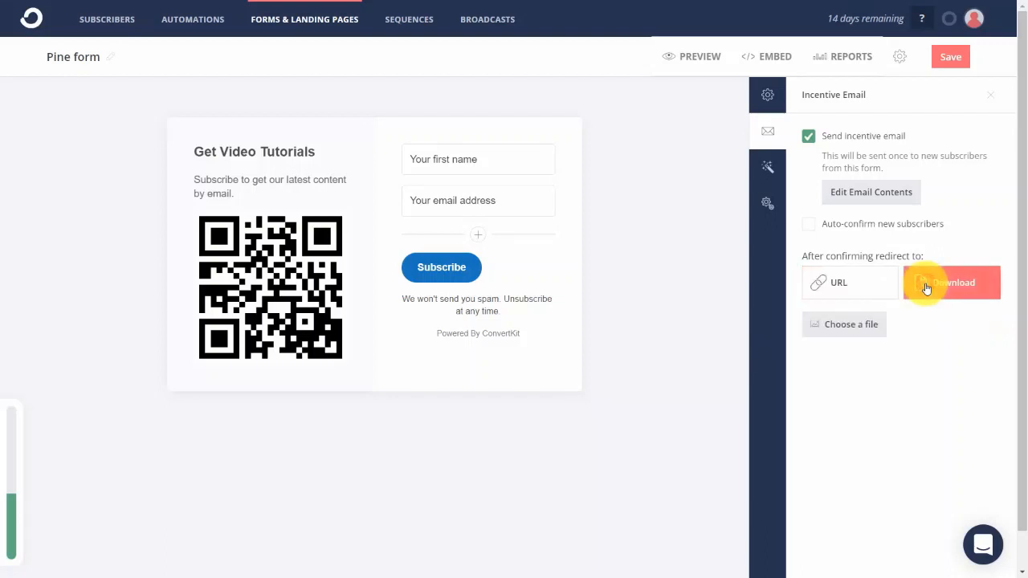
pyautogui.click(844, 324)
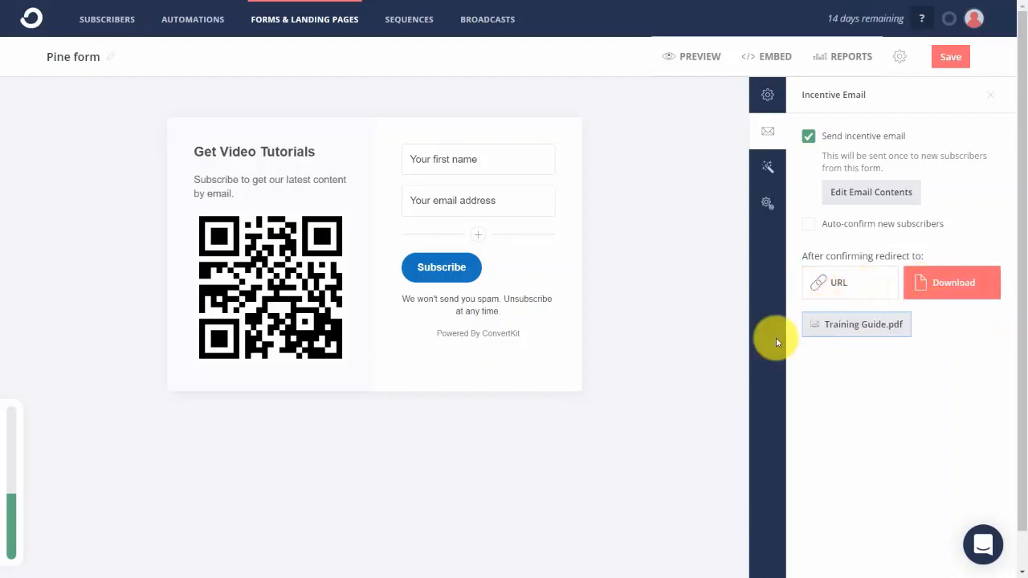
# View the form's styles and try the advanced thank you page and invisible reCAPTCHA options, turning both off again.
pyautogui.click(768, 168)
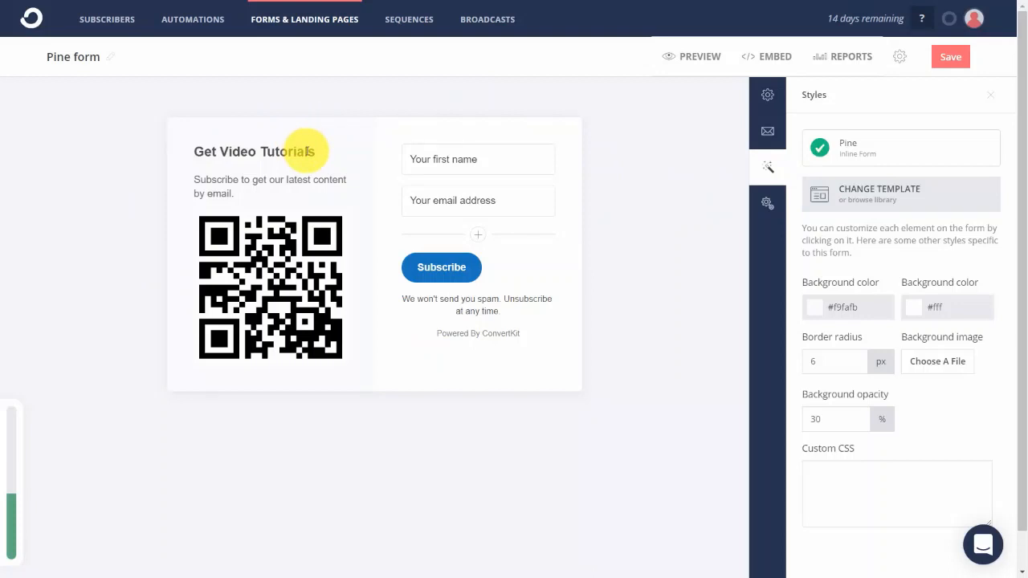
pyautogui.click(768, 204)
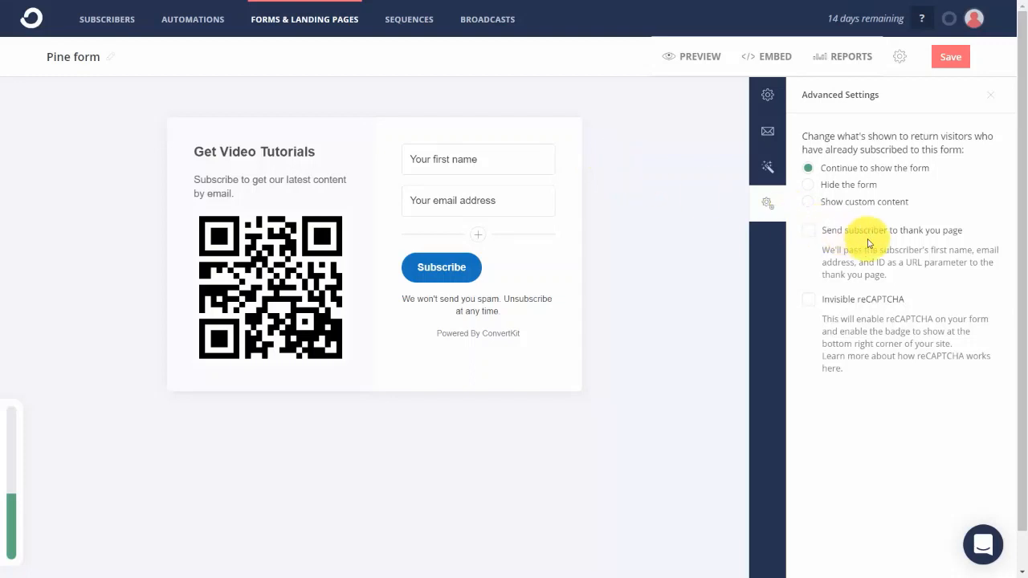
pyautogui.click(808, 233)
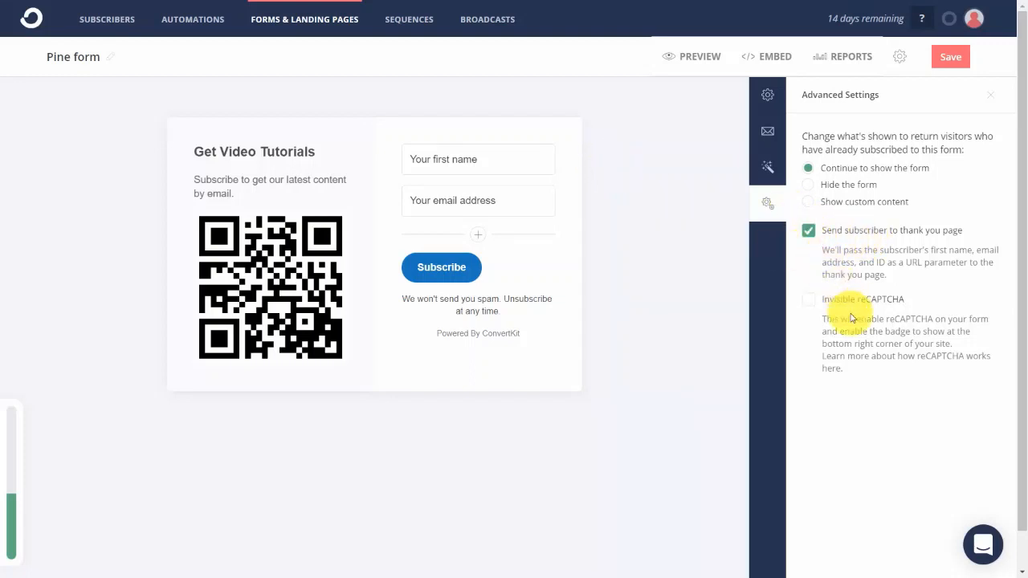
pyautogui.click(808, 302)
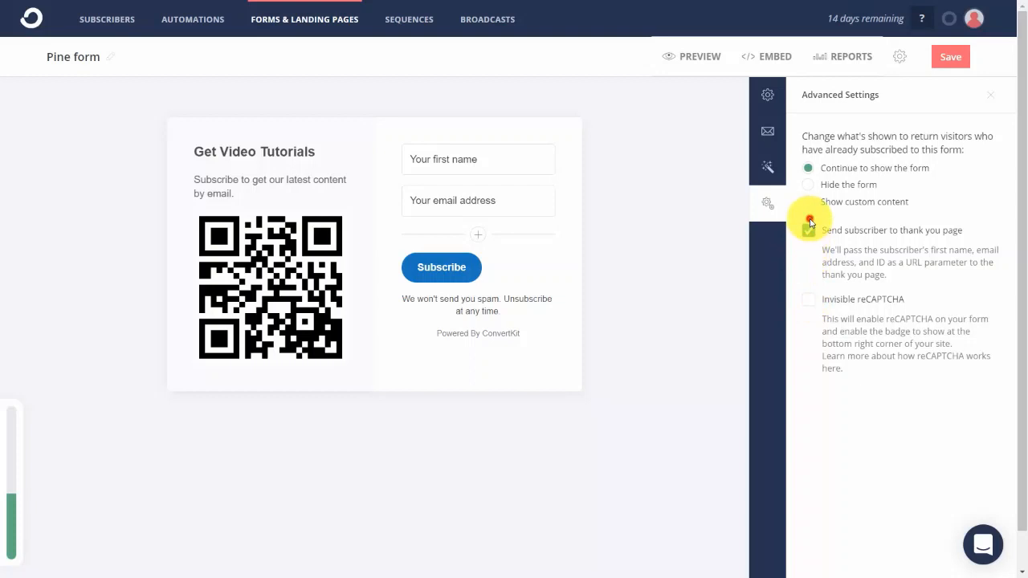
pyautogui.click(808, 228)
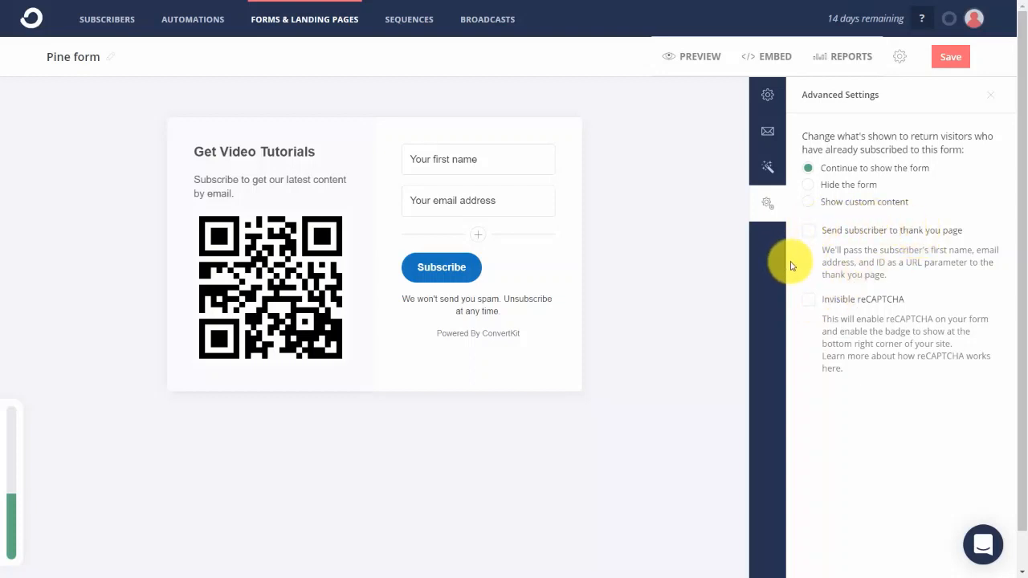
# Save the configured Pine form, including after checking its preview and its HTML, WordPress and Unbounce embed options.
pyautogui.click(951, 55)
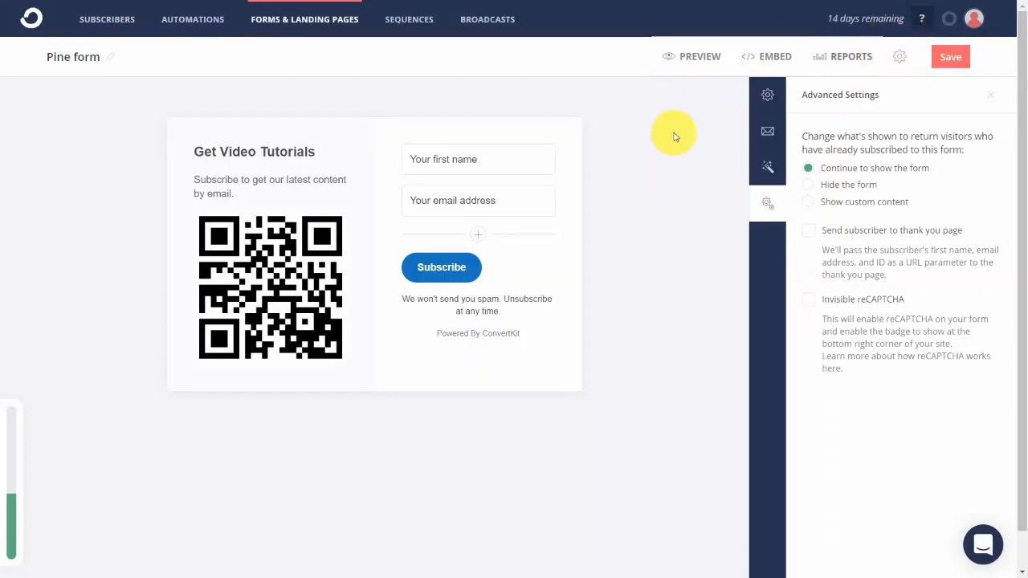
pyautogui.click(699, 58)
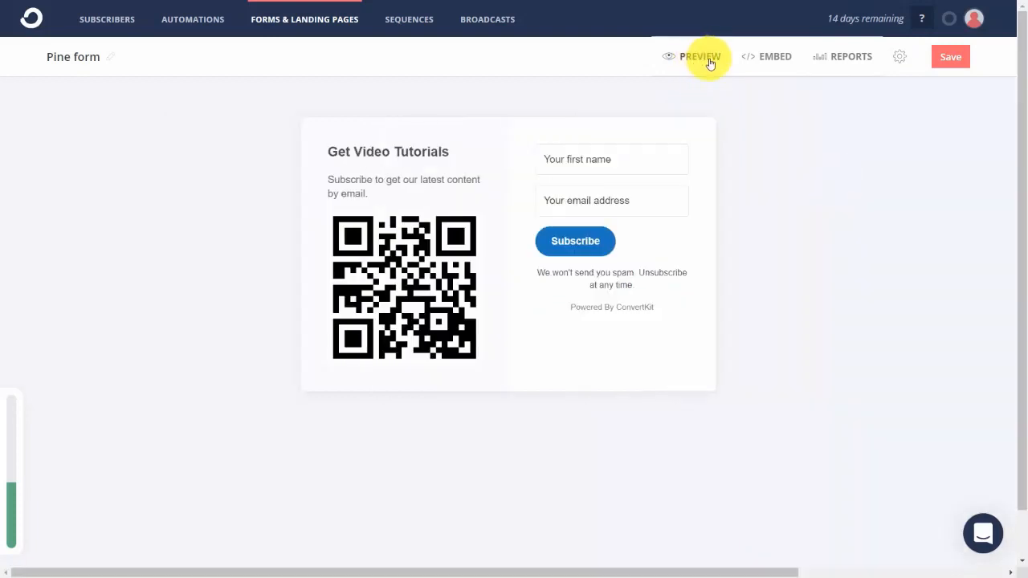
pyautogui.click(771, 58)
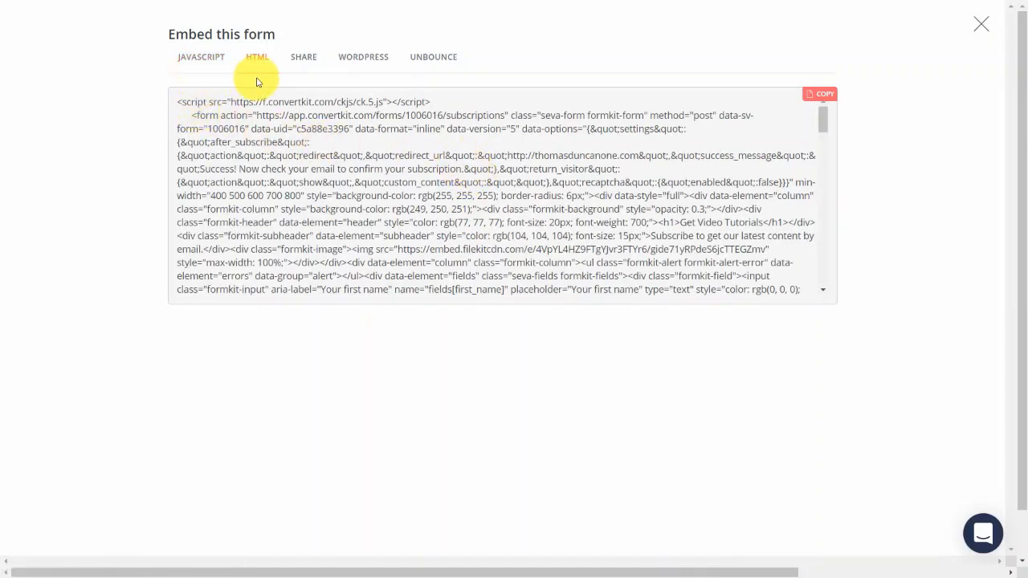
pyautogui.click(364, 57)
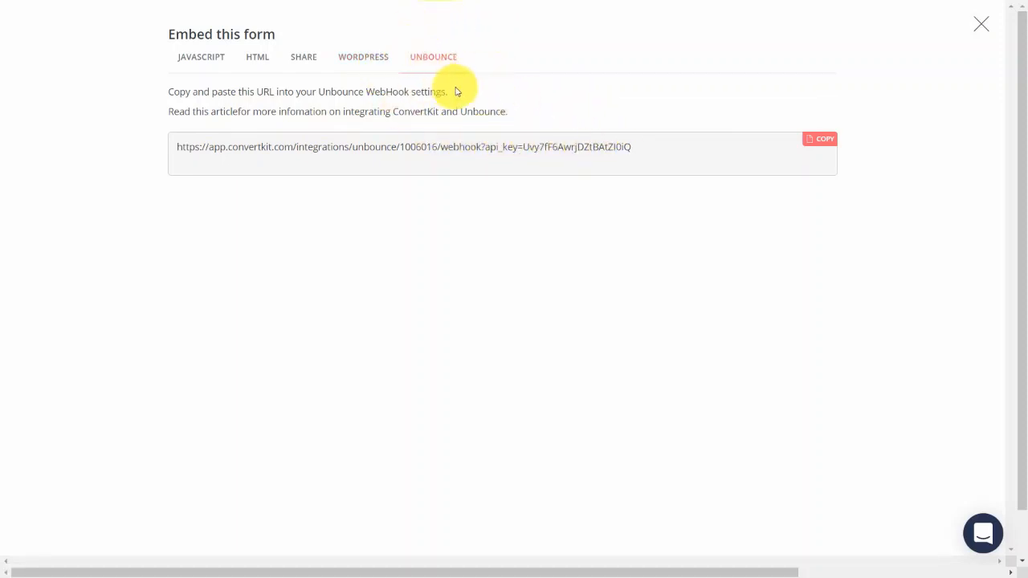
pyautogui.press('Escape')
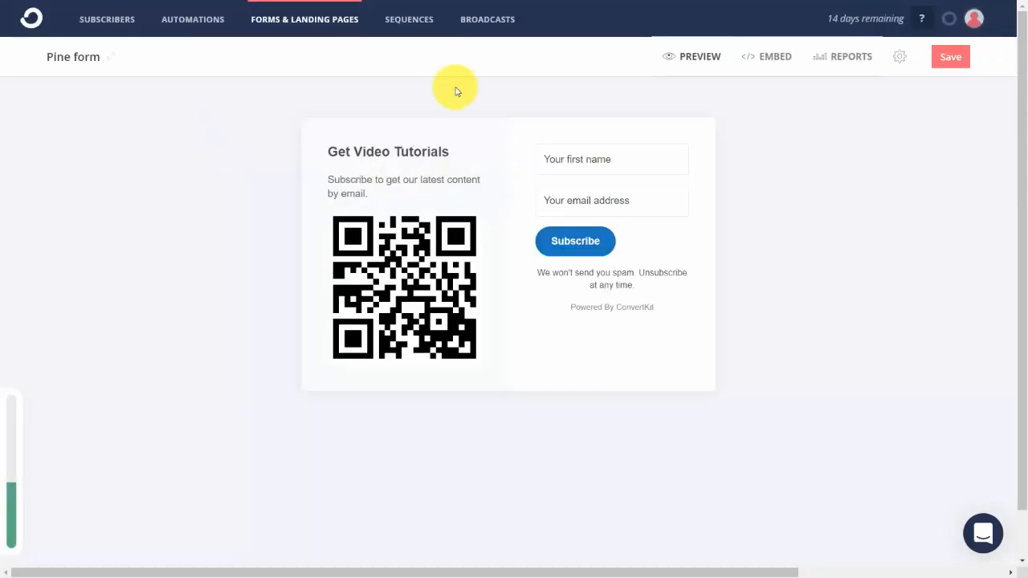
pyautogui.click(950, 60)
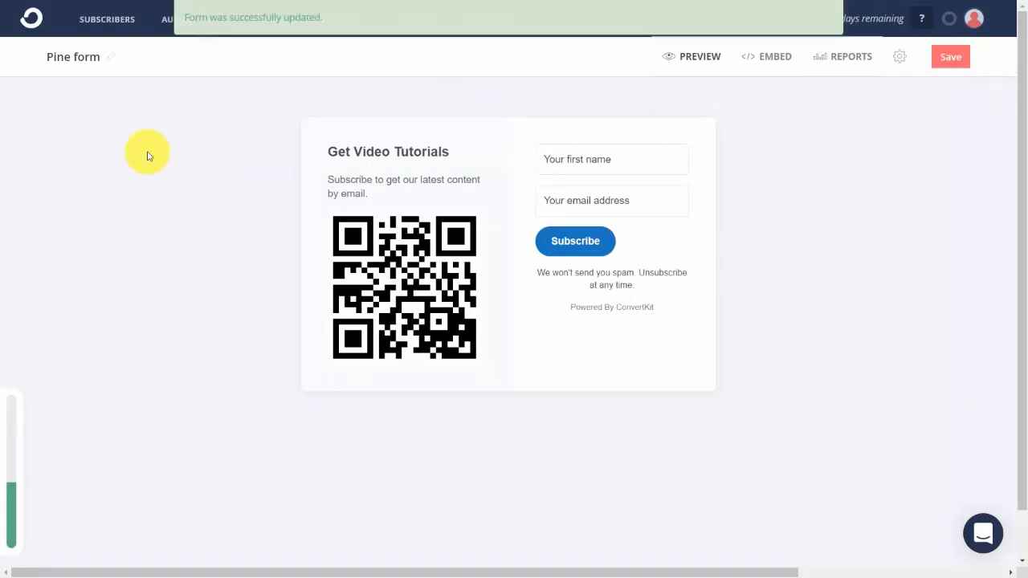